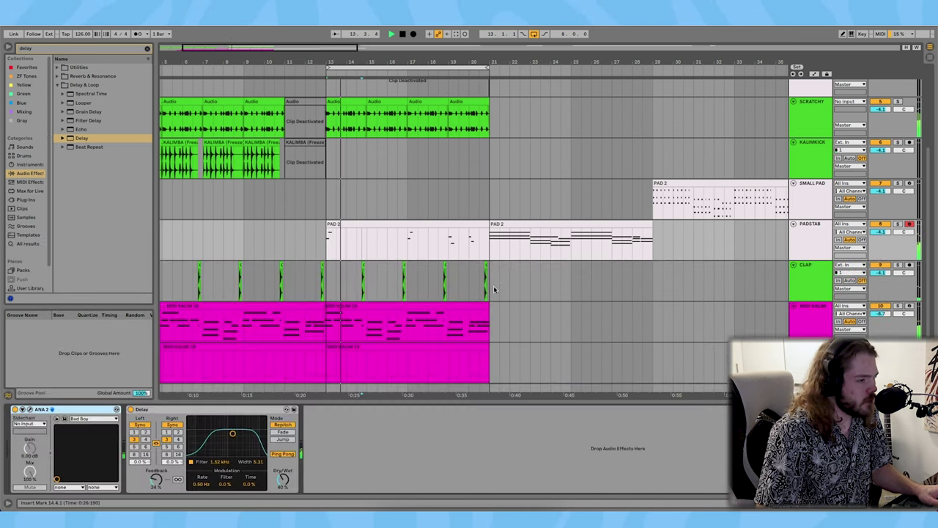
# Step: Rename the PADSTAB track to STAB and duplicate it as a PAD track with the sustained-chord clip at bar 13 and the Angel Dust preset
pyautogui.click(820, 242)
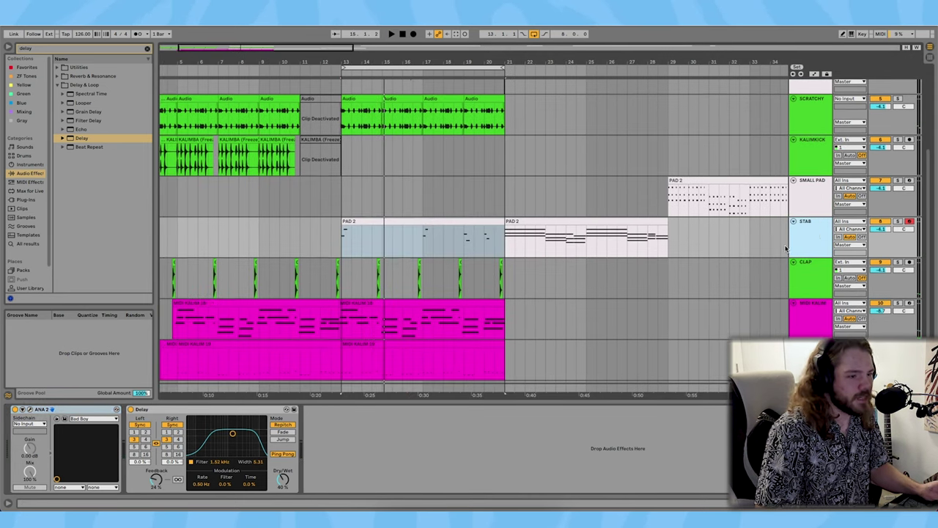
pyautogui.hotkey('ctrl', 'd')
pyautogui.moveTo(394, 277)
pyautogui.mouseDown()
pyautogui.moveTo(415, 277)
pyautogui.moveTo(395, 277)
pyautogui.mouseUp()
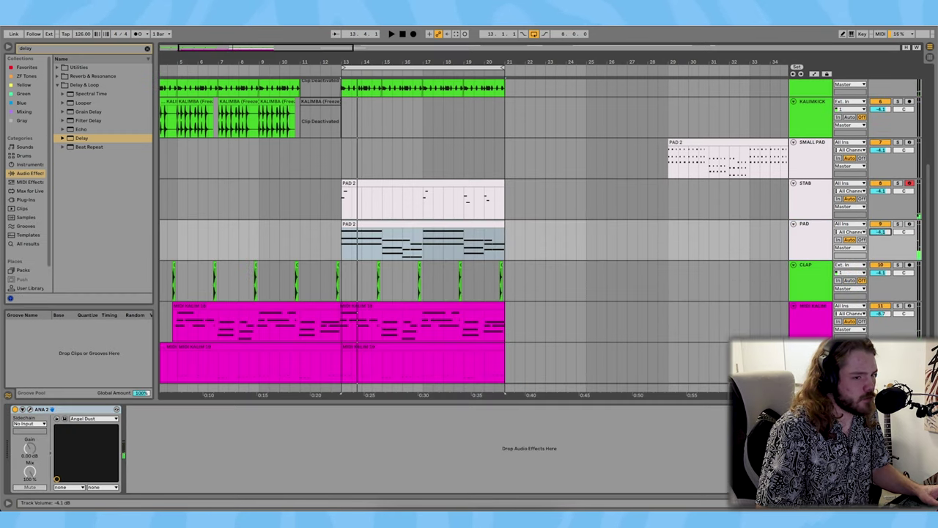
# Step: Add an EQ Eight to the PAD track with a high-cut band at 3.44 kHz
pyautogui.click(824, 244)
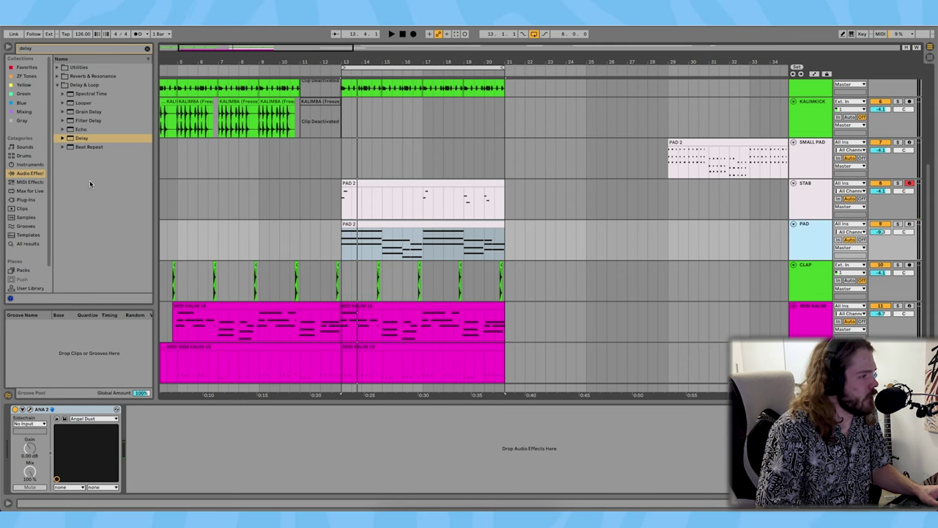
pyautogui.hotkey('ctrl', 'f')
pyautogui.press('BackSpace')
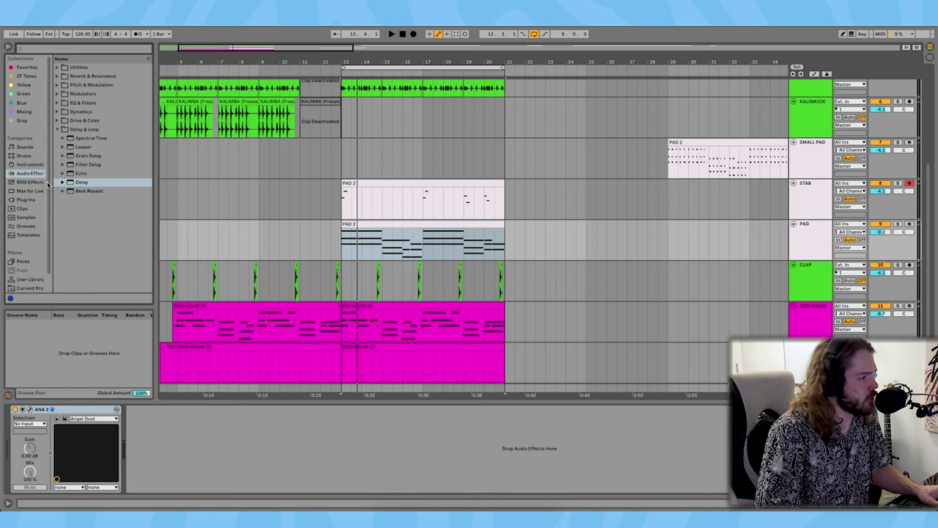
pyautogui.click(57, 129)
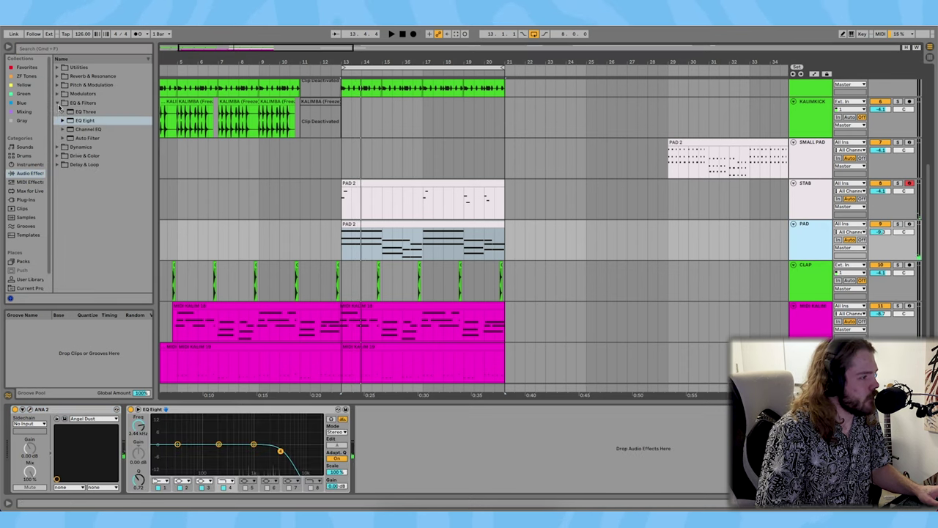
pyautogui.click(58, 104)
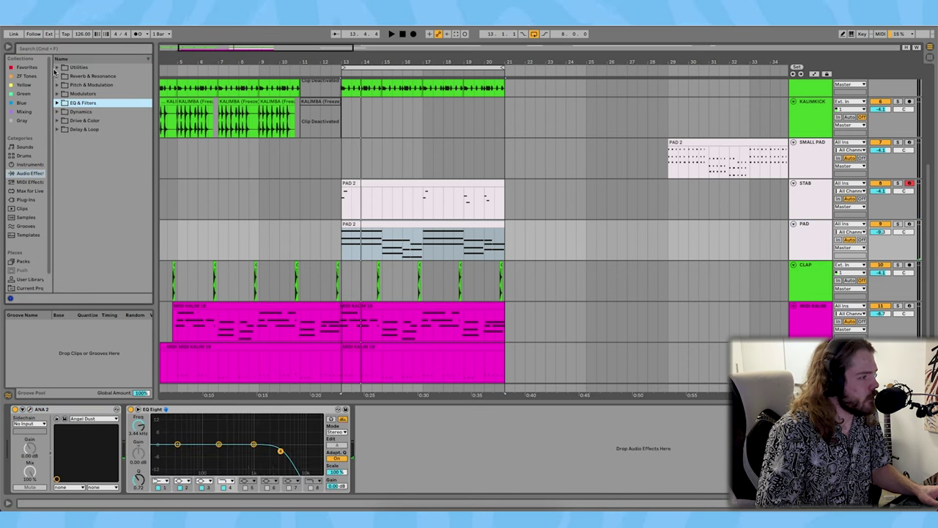
# Step: Add a Compressor after the EQ on the PAD track, sidechained from KIT with a 5.73:1 ratio and a -32.0 dB threshold
pyautogui.click(81, 49)
pyautogui.write('compress')
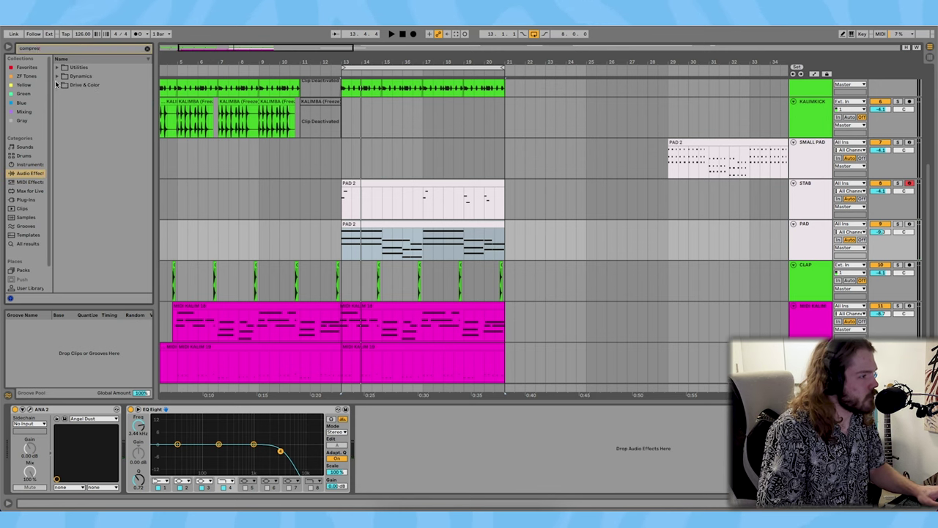
pyautogui.click(57, 76)
pyautogui.doubleClick(77, 102)
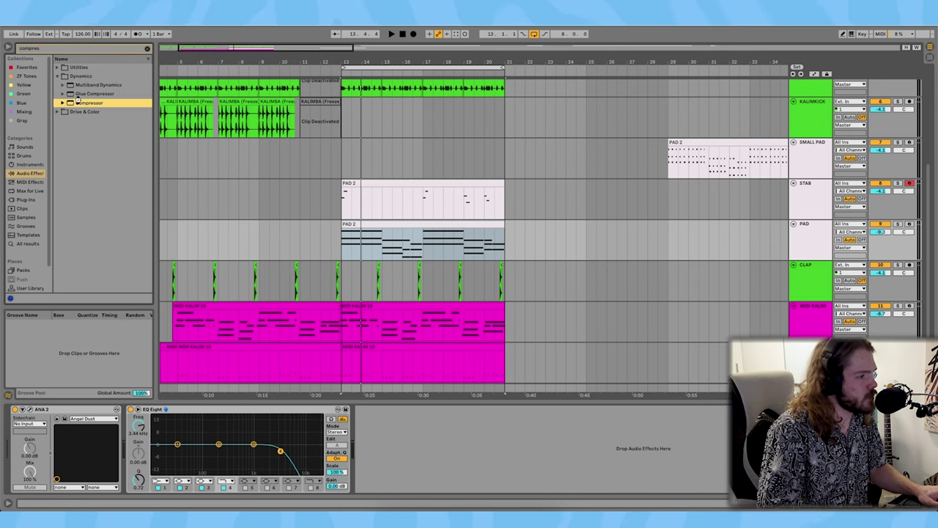
pyautogui.press('space')
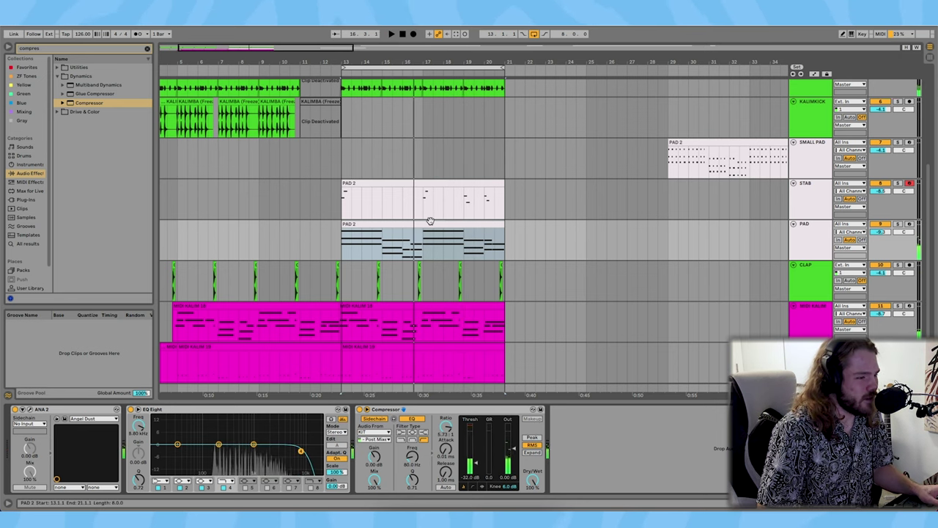
# Step: Transpose all notes in the PAD track's chord clip up one octave and listen to the section
pyautogui.doubleClick(429, 222)
pyautogui.click(206, 428)
pyautogui.press('super+a')
pyautogui.press('space')
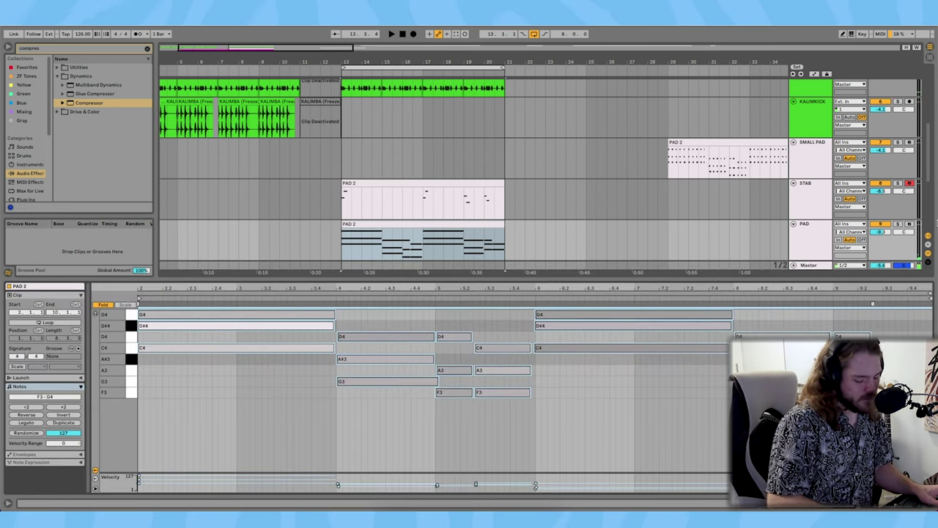
pyautogui.hotkey('shift', 'Up')
pyautogui.press('space')
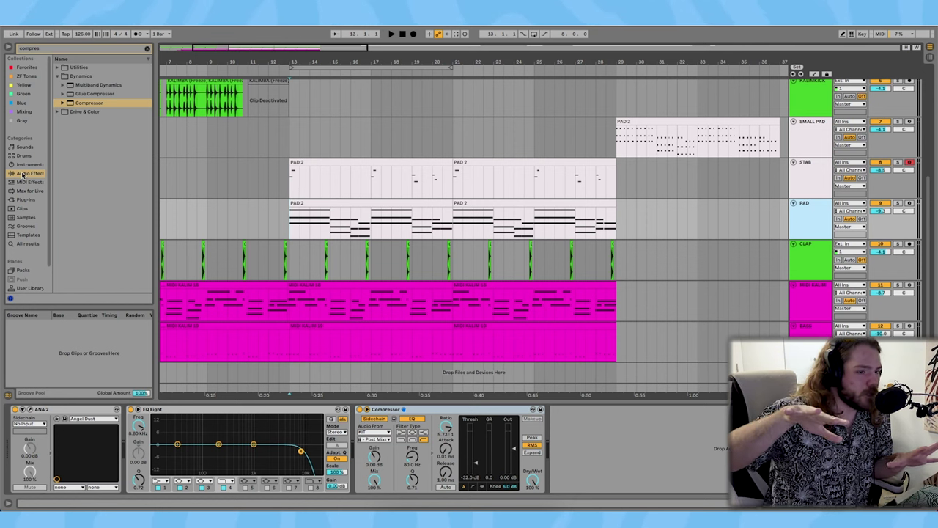
# Step: Add a Utility after the Compressor on the PAD track and open the options for its output gain
pyautogui.click(147, 48)
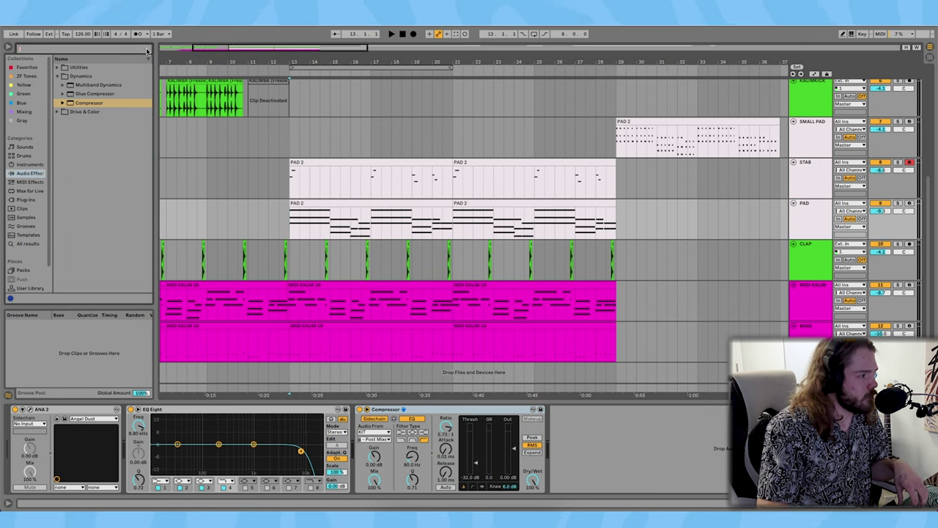
pyautogui.click(58, 68)
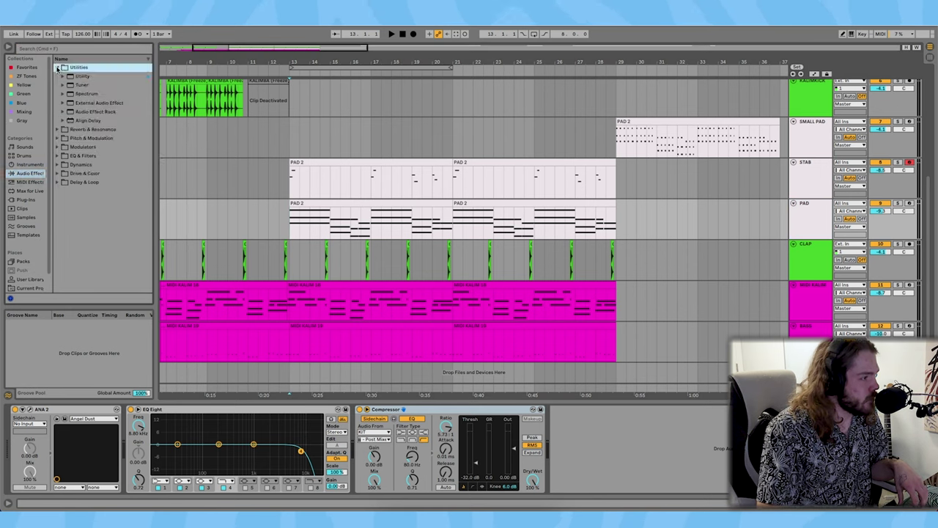
pyautogui.doubleClick(82, 77)
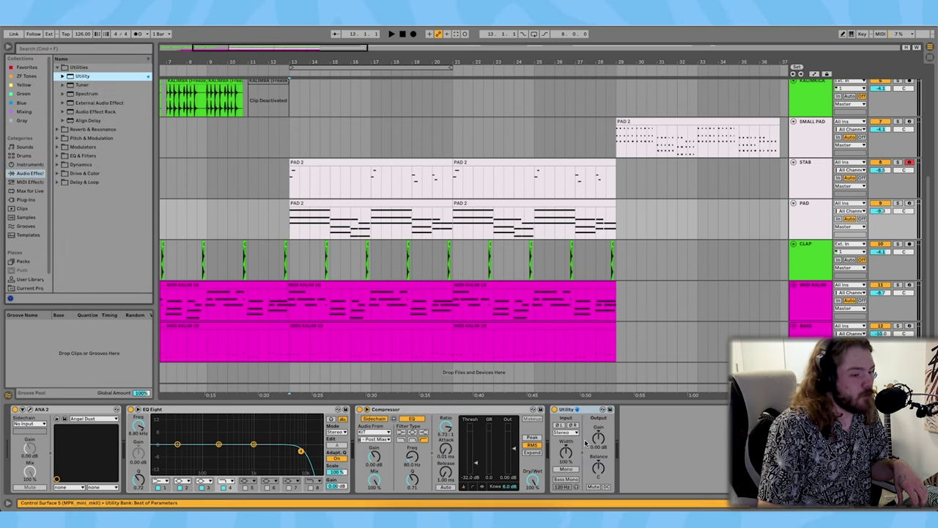
pyautogui.rightClick(599, 438)
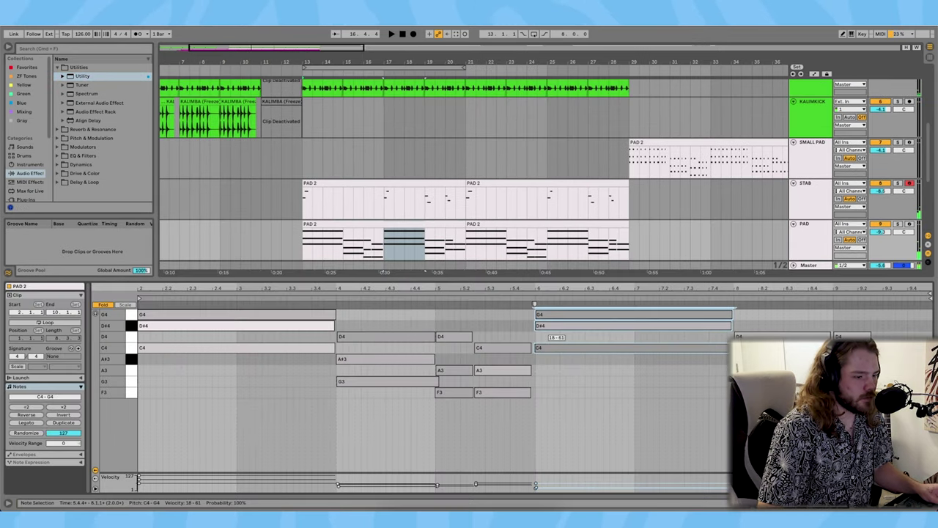
# Step: Raise note velocities in the PAD clips: the first clip's bar 6 chord to 70-127 and the second clip's last A3-C4 notes to 94-97
pyautogui.moveTo(548, 326); pyautogui.dragTo(548, 282)
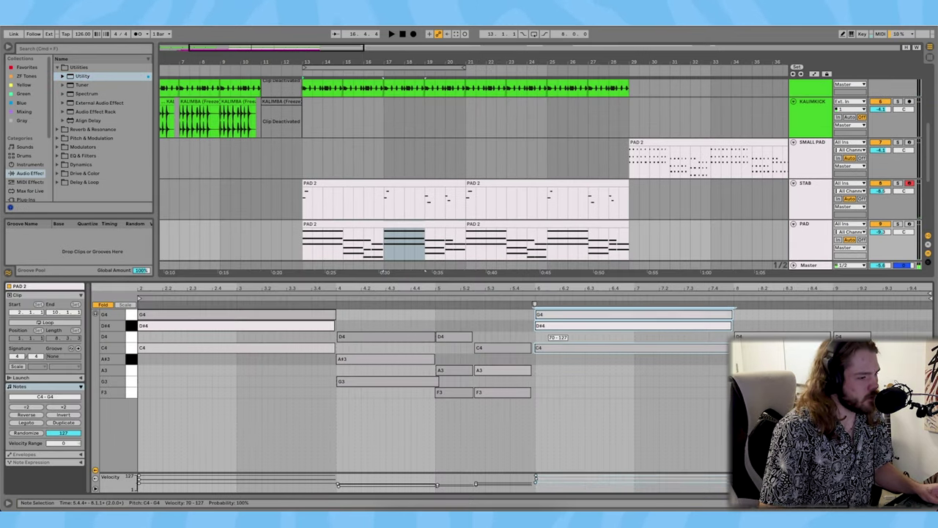
pyautogui.click(485, 335)
pyautogui.press('space')
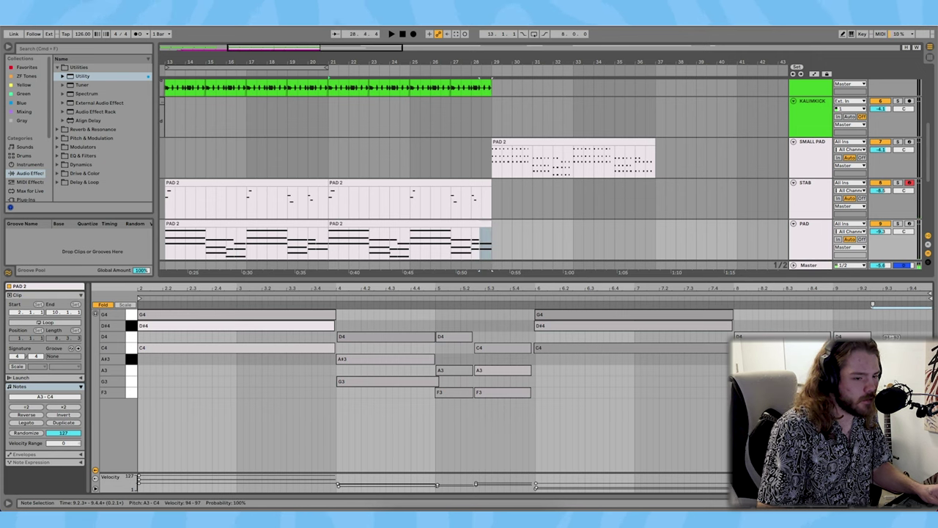
pyautogui.press('space')
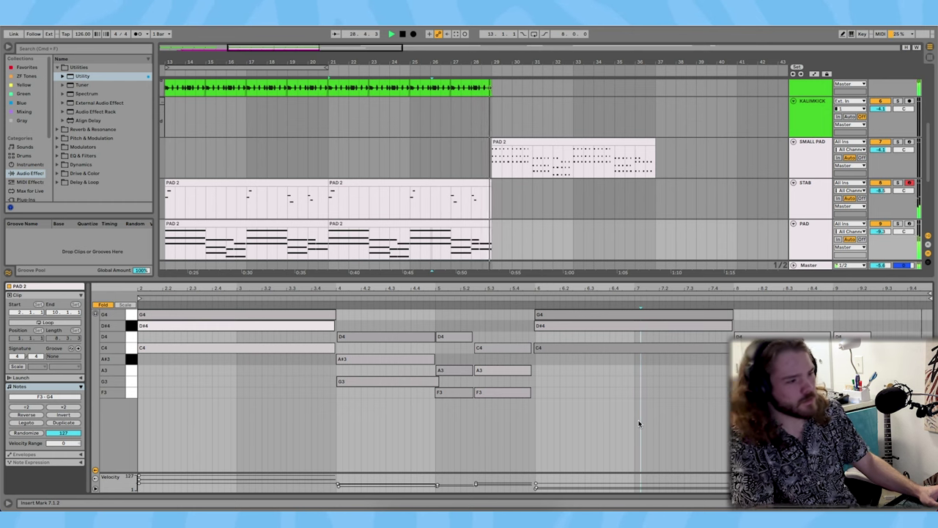
pyautogui.press('space')
# Step: Close the note editor and look over the SMALL PAD, CLAP, KIT and other tracks across the arrangement
pyautogui.hotkey('shift', 'Tab')
pyautogui.click(473, 157)
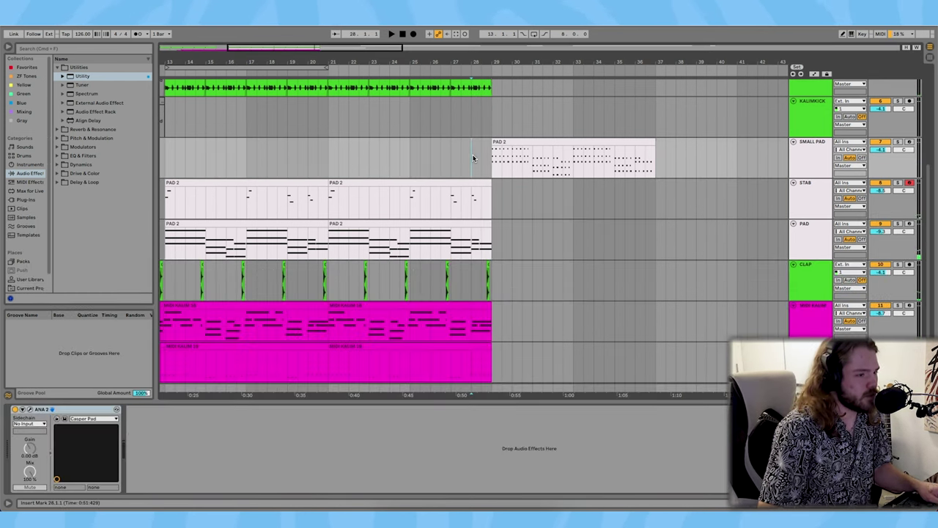
pyautogui.hscroll(-3, 547, 213)
pyautogui.scroll(2, 539, 229)
pyautogui.scroll(-3, 538, 229)
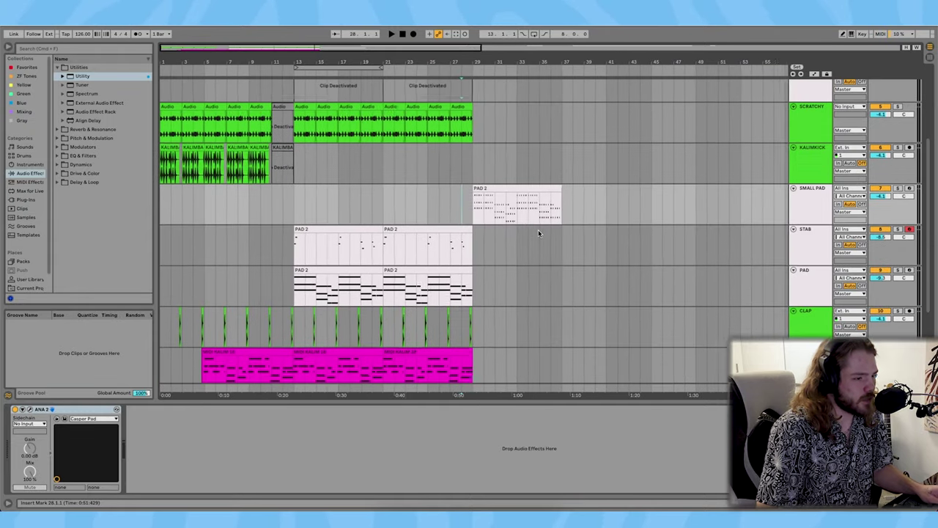
pyautogui.scroll(-2, 535, 271)
pyautogui.scroll(3, 535, 272)
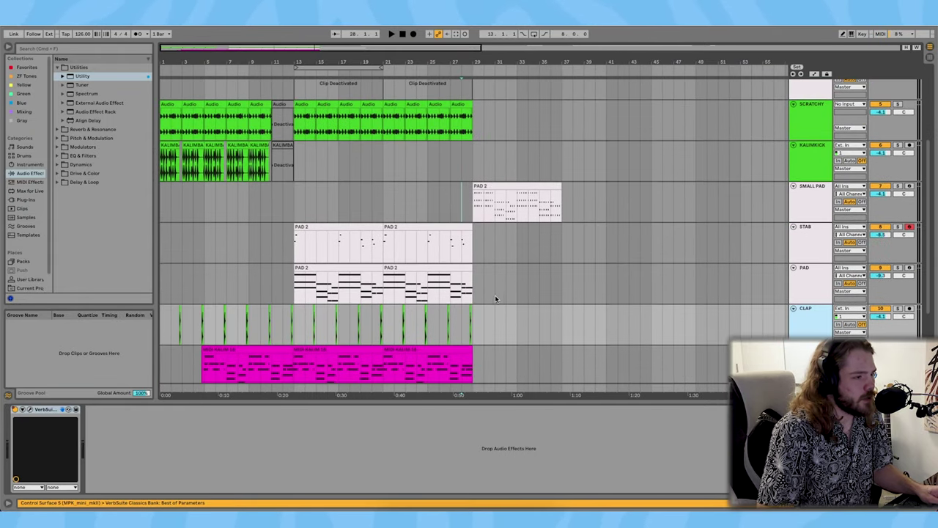
pyautogui.scroll(3, 369, 262)
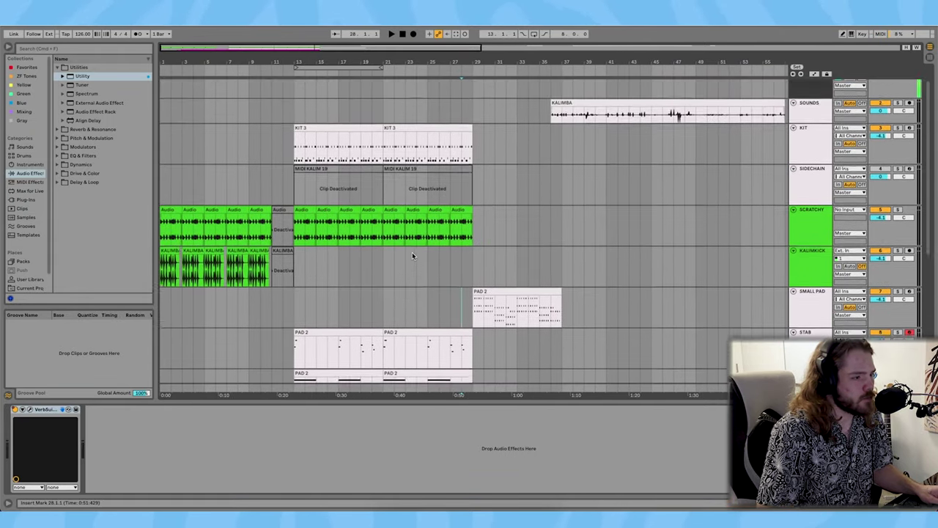
pyautogui.scroll(1, 420, 265)
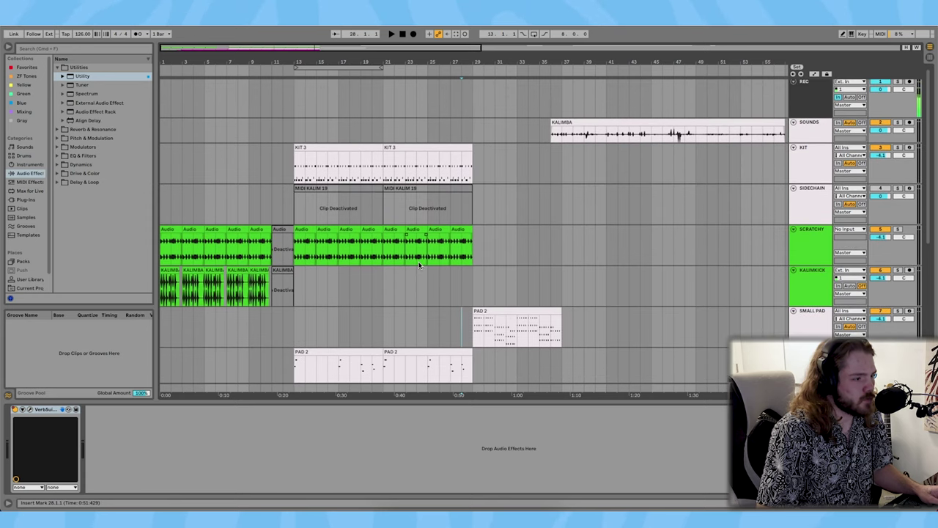
pyautogui.click(435, 148)
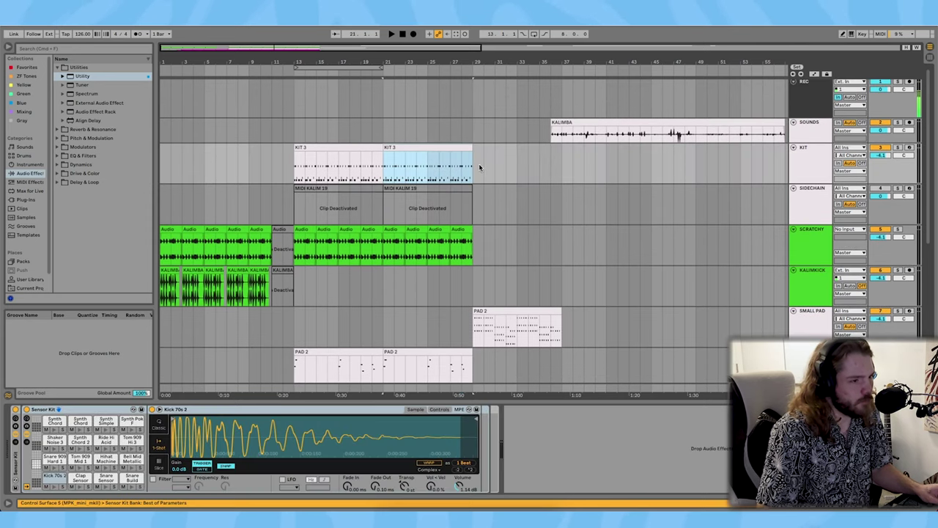
# Step: Place the long KALIMBA recording from bar 73 of SOUNDS on a new audio track named BEARD, spanning bars 29 to 41
pyautogui.hscroll(5, 527, 135)
pyautogui.moveTo(483, 126); pyautogui.dragTo(538, 126)
pyautogui.hscroll(15, 528, 139)
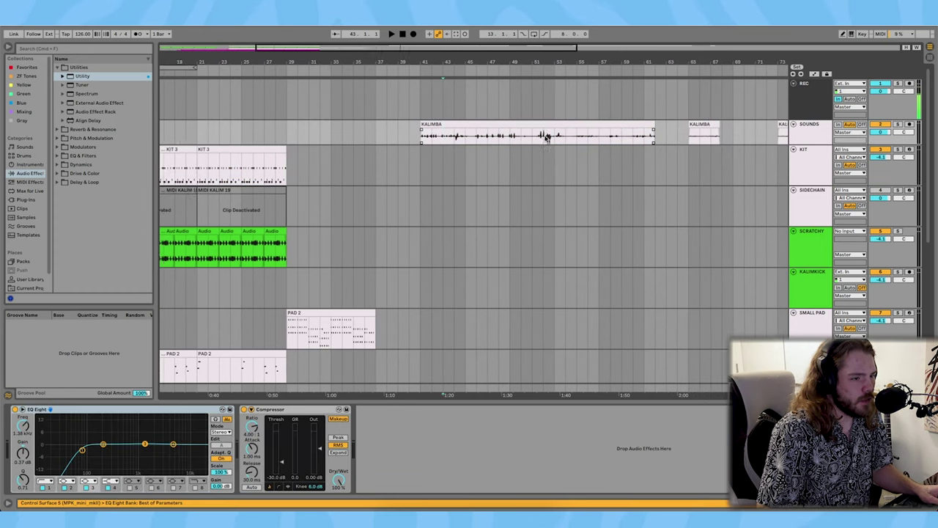
pyautogui.hscroll(5, 472, 144)
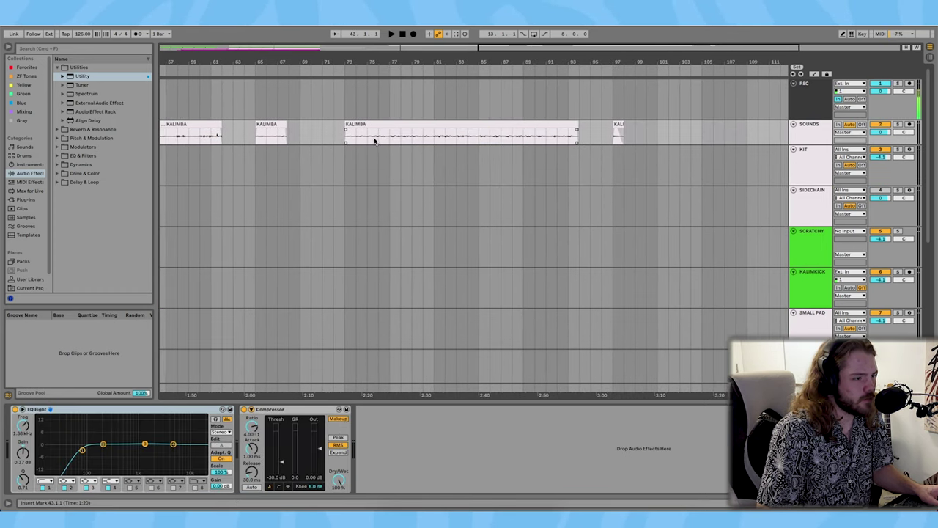
pyautogui.click(428, 135)
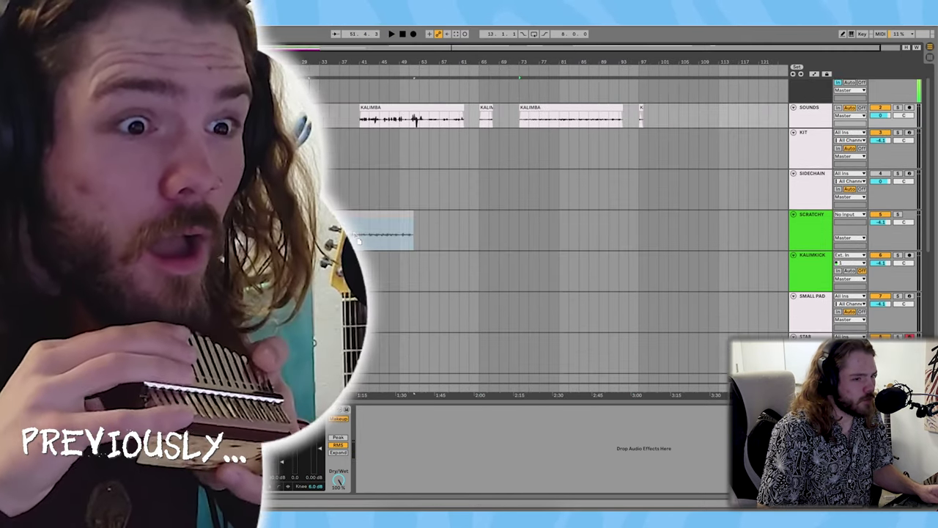
pyautogui.moveTo(562, 118); pyautogui.dragTo(377, 188)
pyautogui.click(810, 155)
pyautogui.hotkey('ctrl', 't')
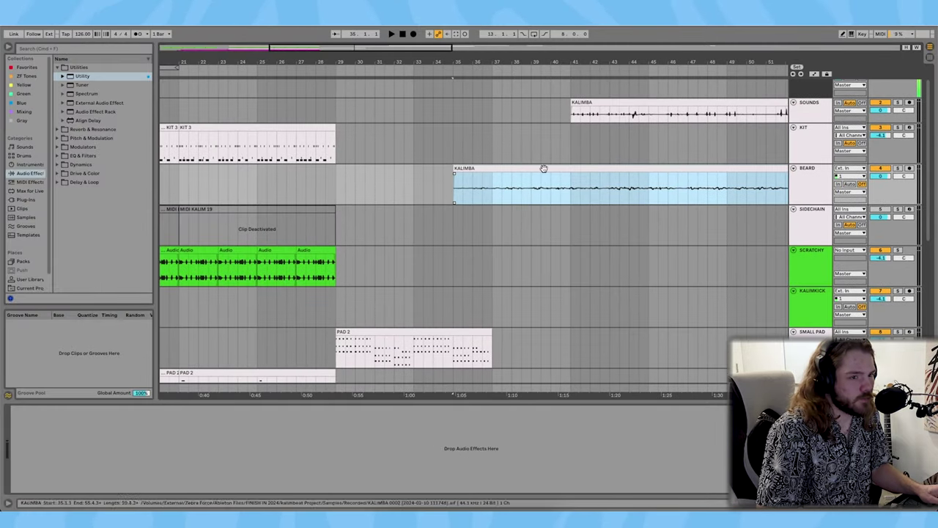
pyautogui.moveTo(544, 169); pyautogui.dragTo(425, 173)
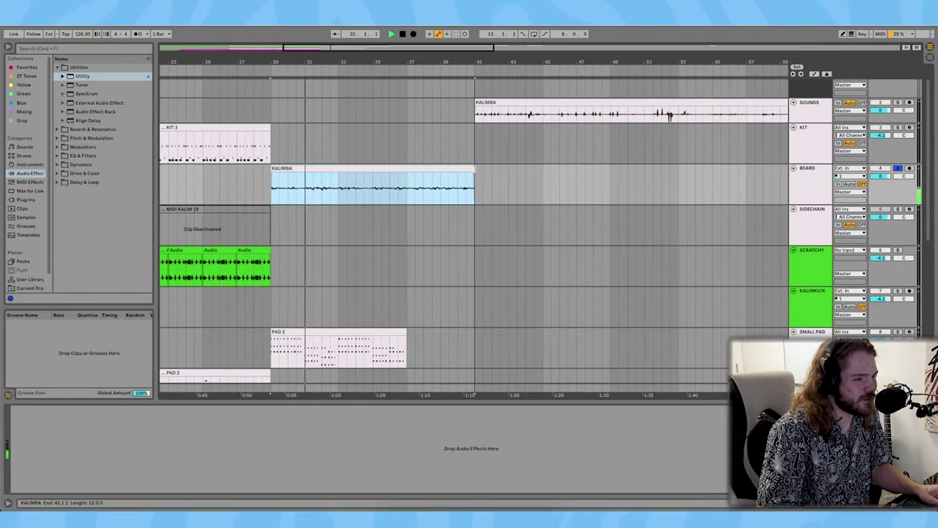
# Step: Turn off solo on the BEARD track and raise the gain of its KALIMBA clip while listening
pyautogui.press('s')
pyautogui.doubleClick(447, 170)
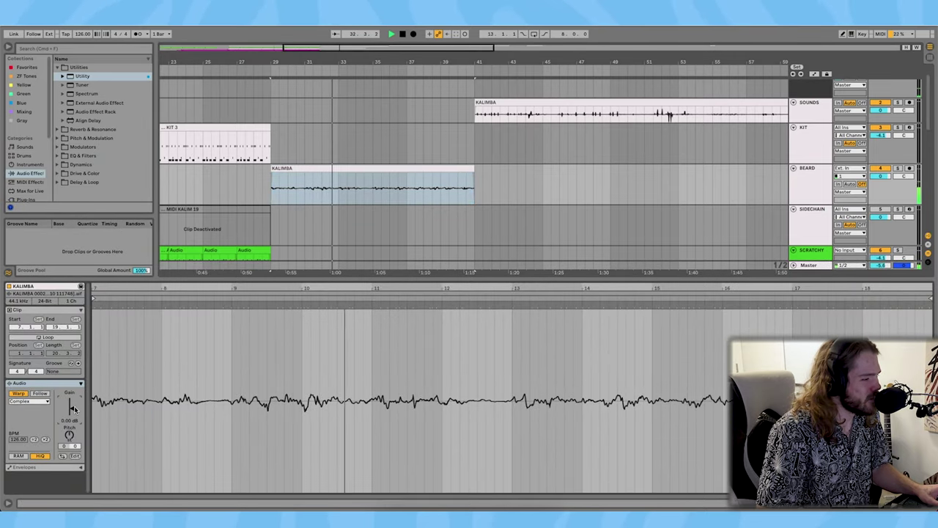
pyautogui.moveTo(72, 408); pyautogui.dragTo(72, 404)
pyautogui.press('space')
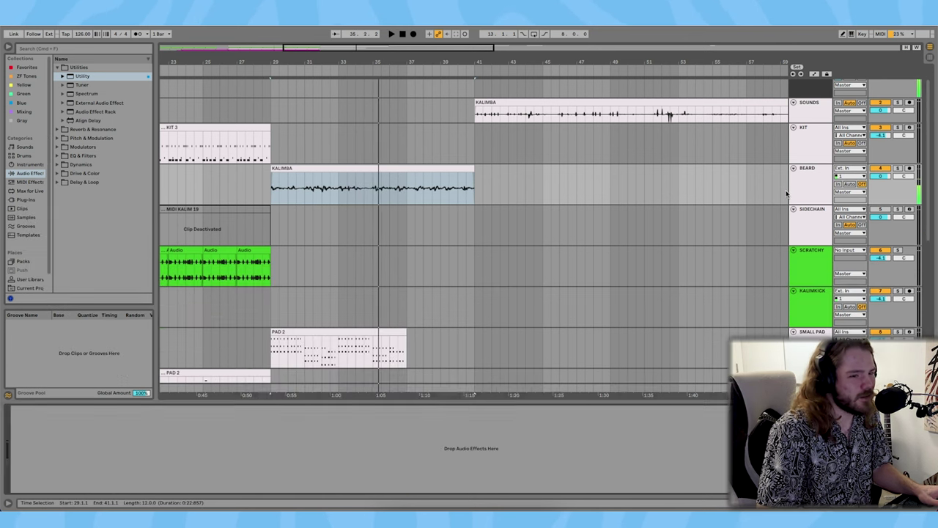
# Step: Add an EQ Eight and a Compressor to the BEARD track and make the EQ's first band a low cut
pyautogui.click(821, 184)
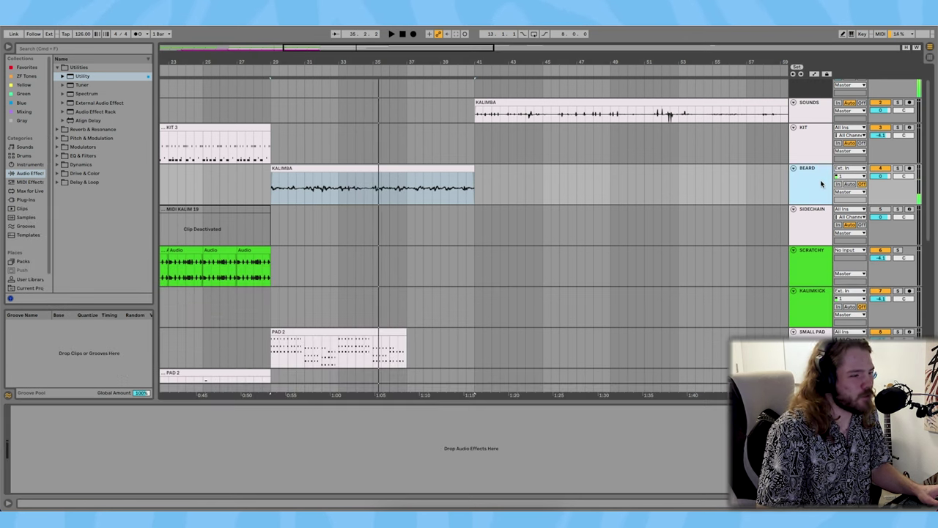
pyautogui.hscroll(-4, 452, 246)
pyautogui.scroll(-2, 451, 246)
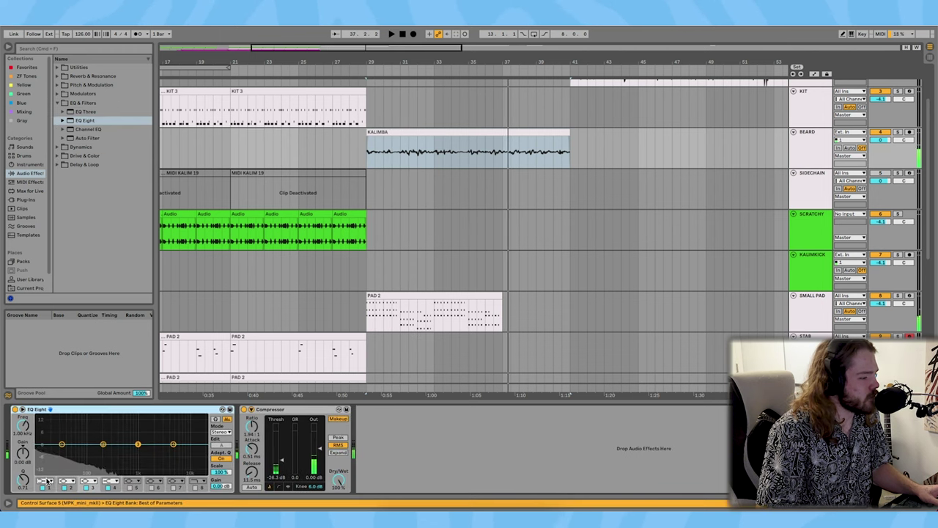
pyautogui.click(43, 481)
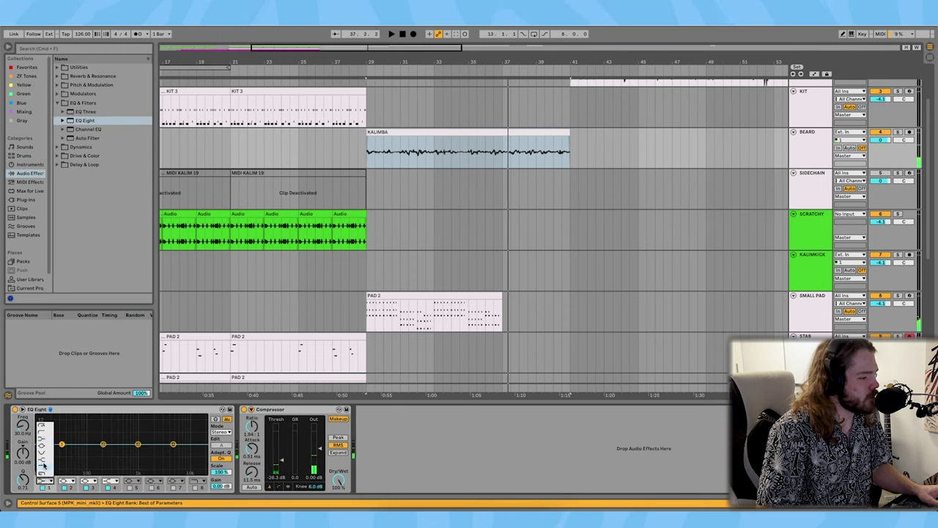
pyautogui.click(44, 436)
pyautogui.press('space')
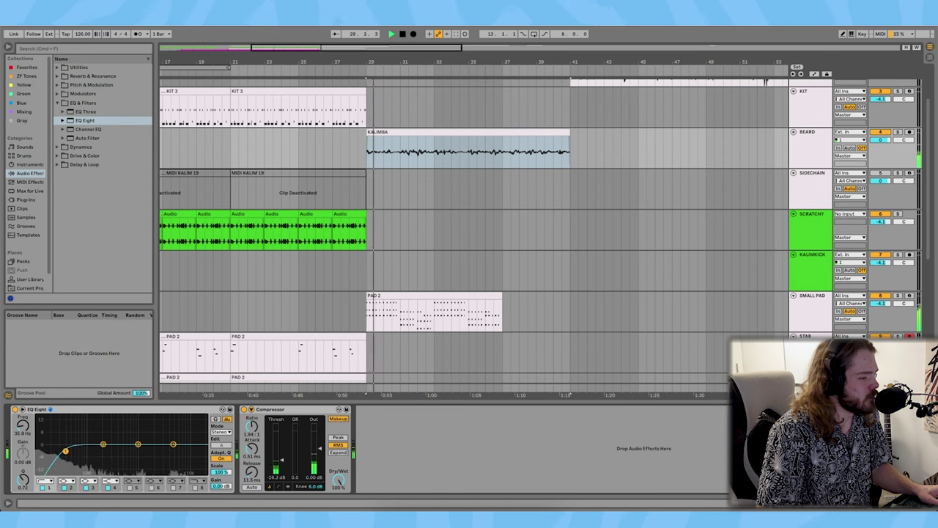
# Step: Soften the BEARD EQ's low cut at 37.5 Hz, dip its fourth band to -1.36 dB and set the track volume to -0.8 dB
pyautogui.moveTo(65, 450)
pyautogui.mouseDown()
pyautogui.moveTo(65, 440)
pyautogui.moveTo(66, 456)
pyautogui.mouseUp()
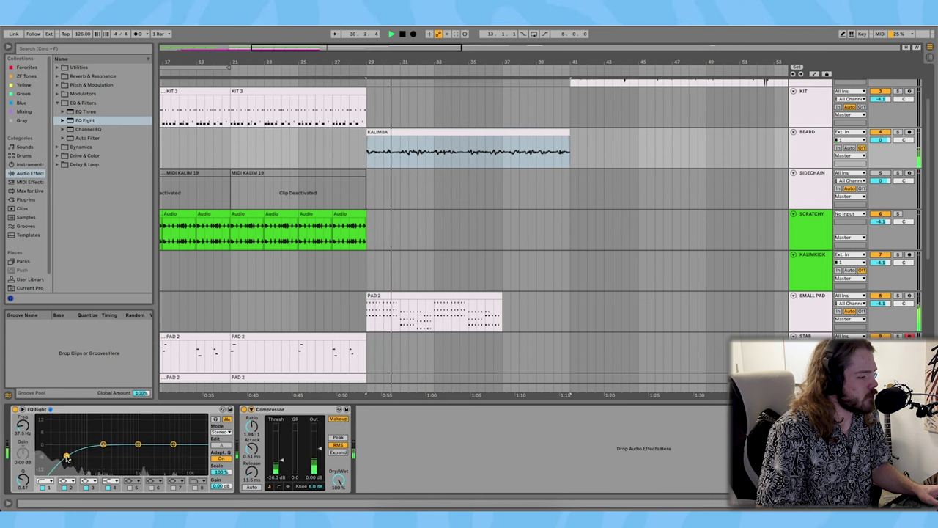
pyautogui.moveTo(173, 444); pyautogui.dragTo(173, 447)
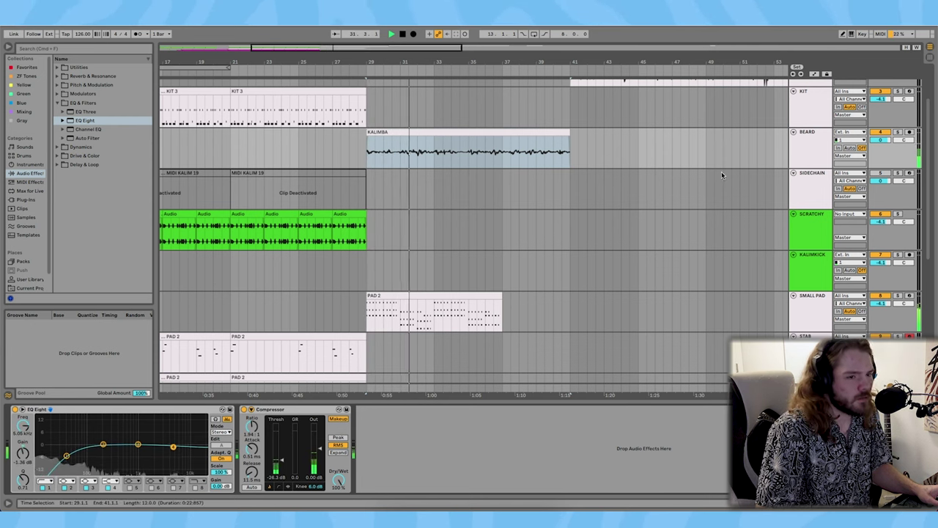
pyautogui.moveTo(880, 139); pyautogui.dragTo(881, 142)
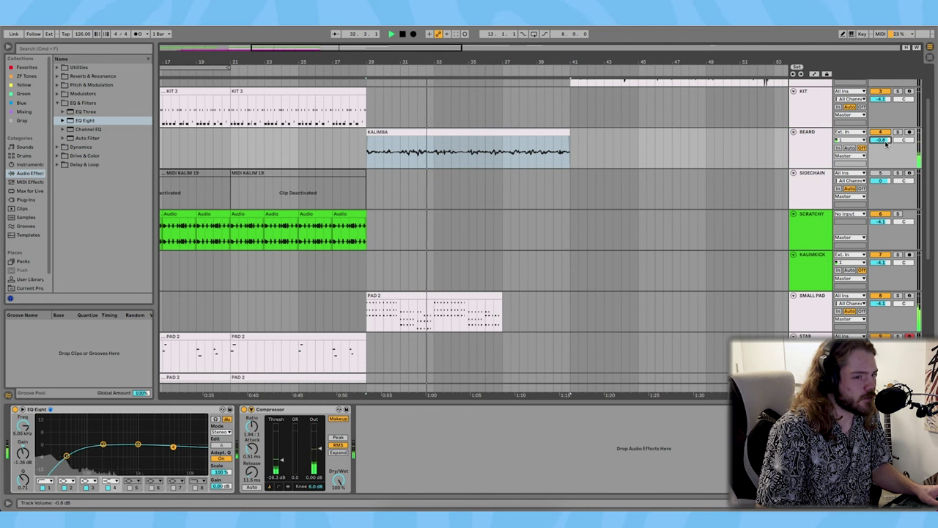
pyautogui.press('space')
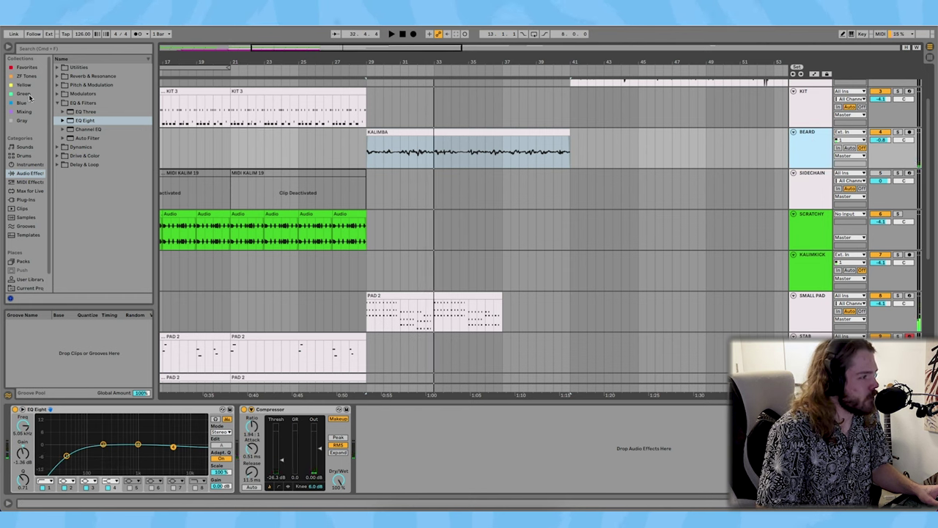
# Step: Add a Reverb to the BEARD track with Dry/Wet at 33% and Diffuse at 1.9 dB
pyautogui.click(65, 50)
pyautogui.write('re')
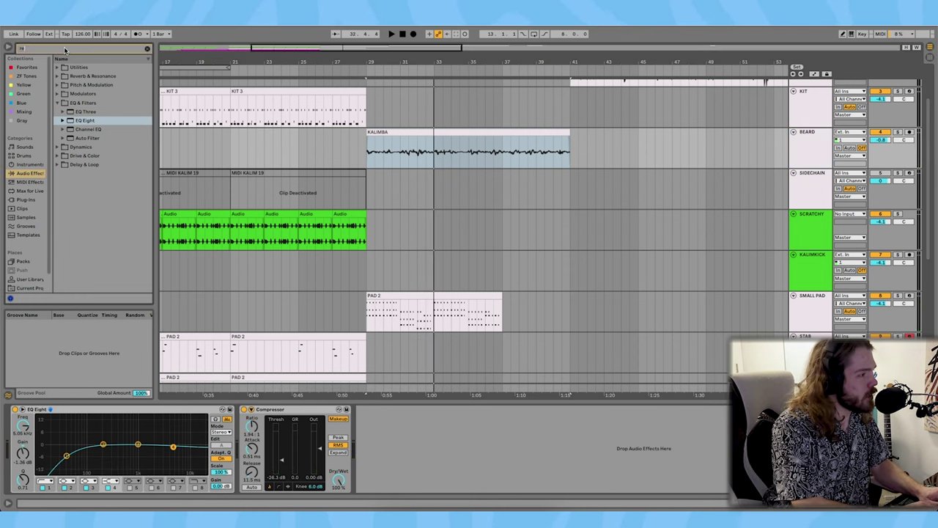
pyautogui.write('verb')
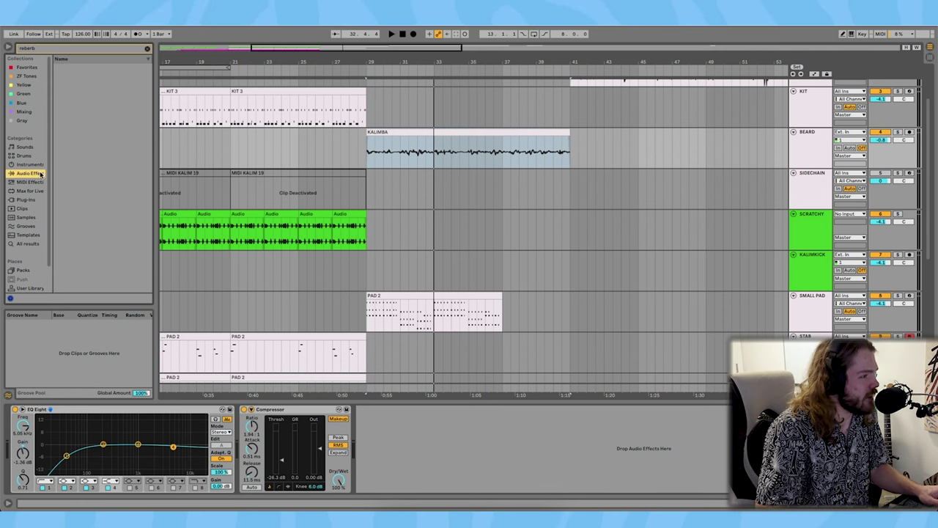
pyautogui.click(147, 50)
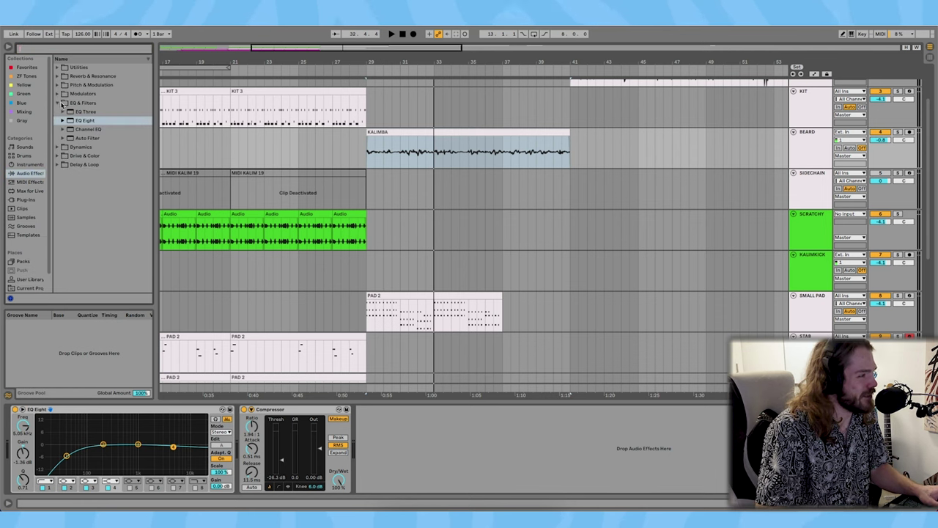
pyautogui.press('space')
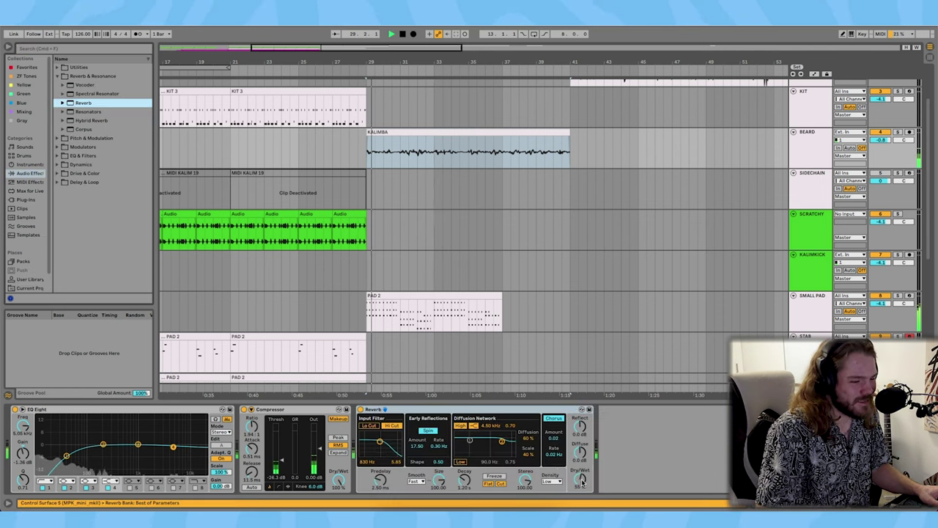
pyautogui.moveTo(580, 479); pyautogui.dragTo(580, 489)
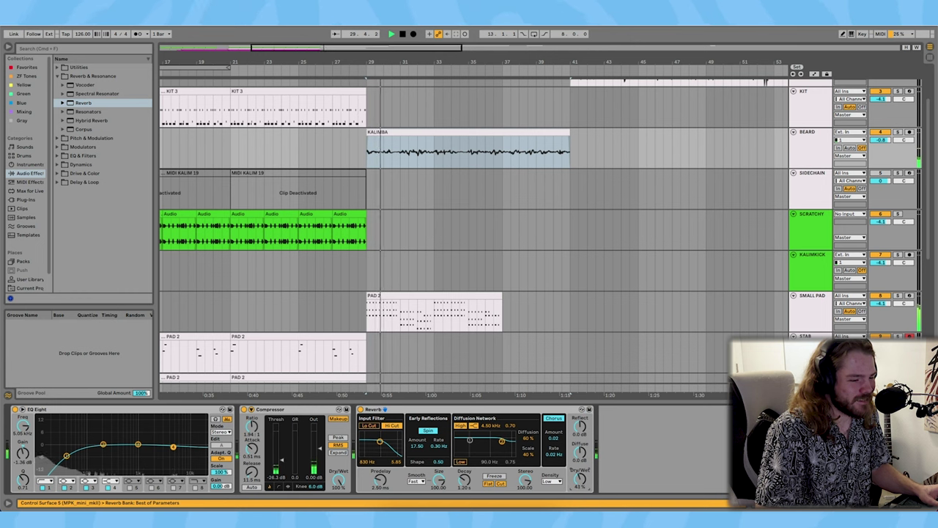
pyautogui.moveTo(580, 452); pyautogui.dragTo(580, 444)
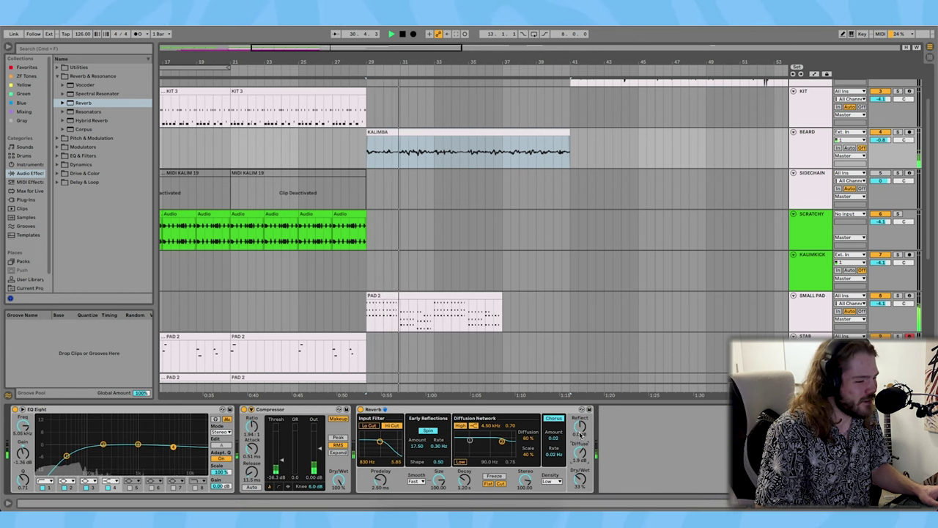
# Step: Duplicate the SMALL PAD clip to bars 37–45 and stretch the BEARD recording from about bar 27.3 to 45 with a fade-in
pyautogui.click(806, 155)
pyautogui.press('super+r')
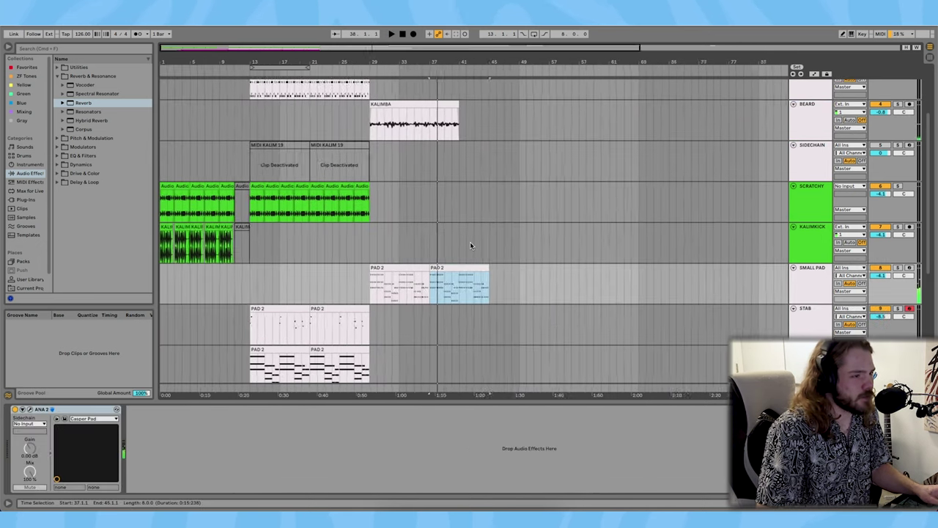
pyautogui.scroll(-1, 470, 242)
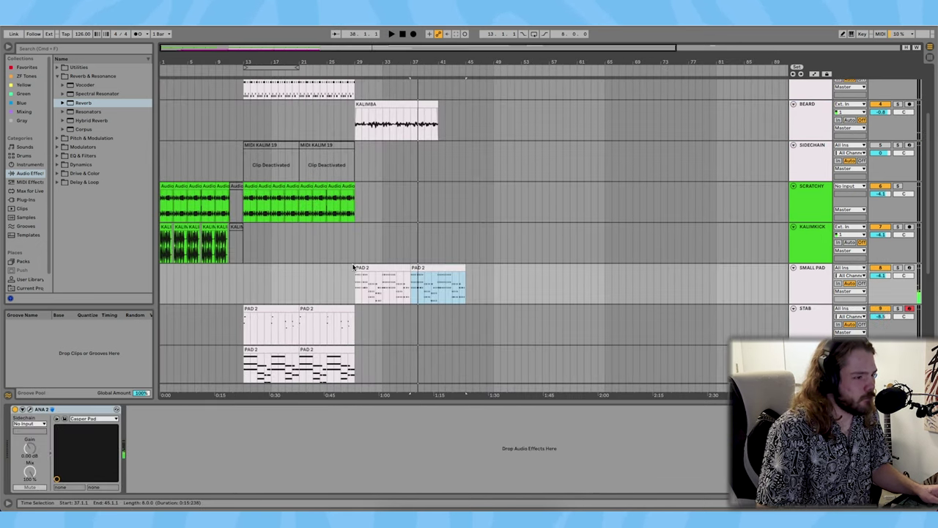
pyautogui.scroll(5, 394, 222)
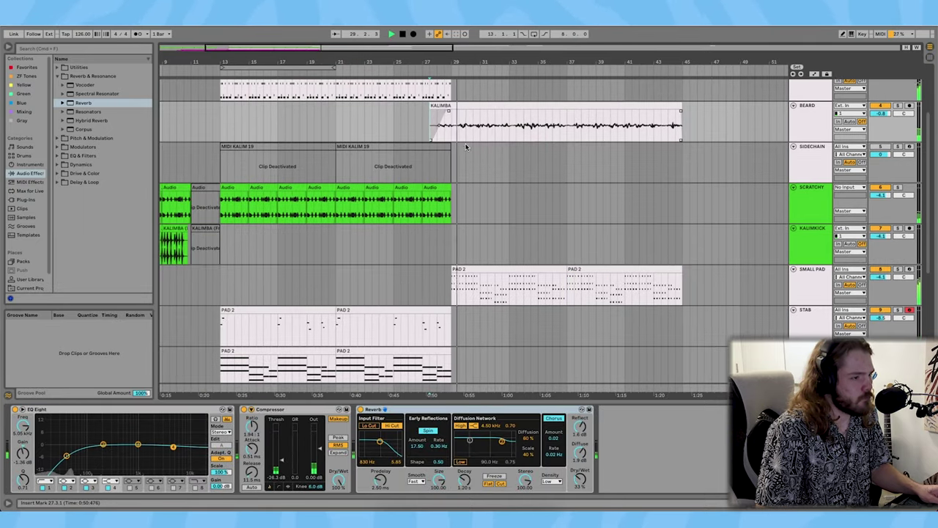
pyautogui.hscroll(-2, 537, 149)
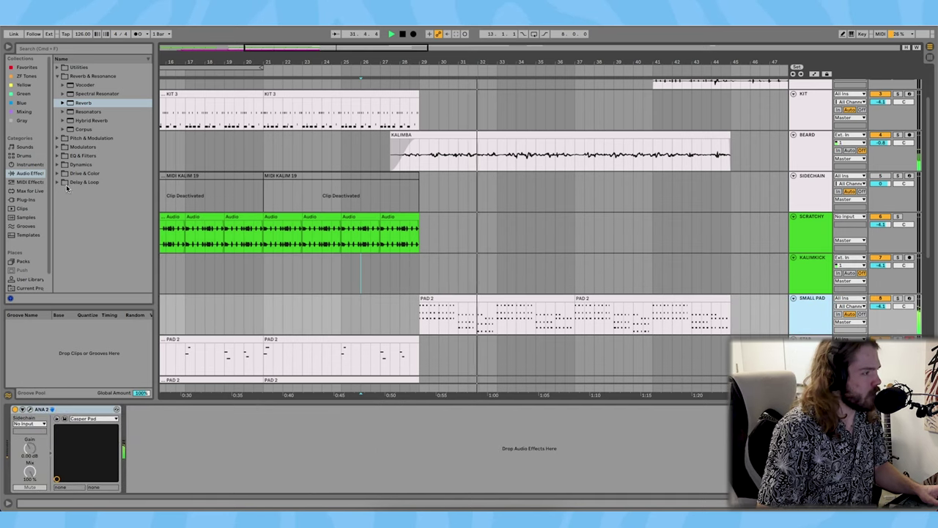
# Step: Add an EQ Eight to the SMALL PAD track and shape it with a first-band low cut and a fourth-band high cut at 310 Hz
pyautogui.click(58, 77)
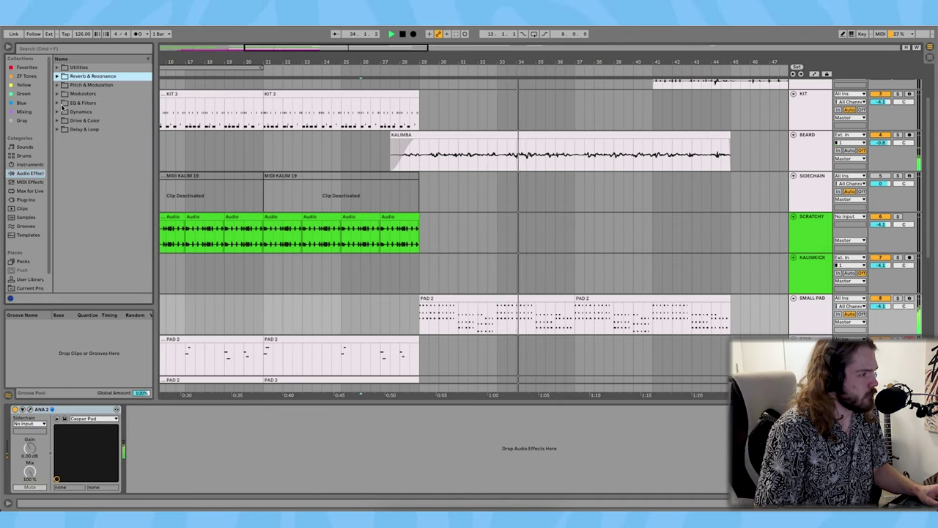
pyautogui.click(58, 102)
pyautogui.doubleClick(84, 120)
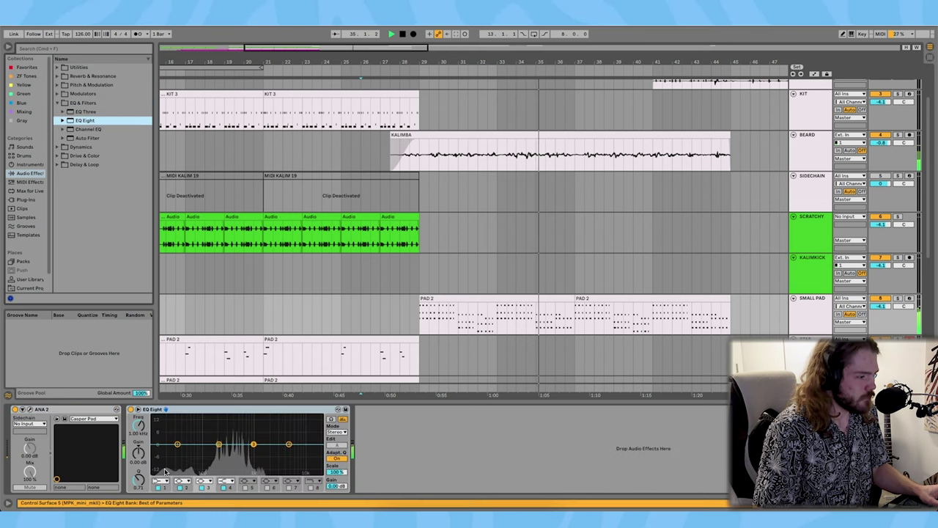
pyautogui.click(159, 481)
pyautogui.click(166, 434)
pyautogui.moveTo(178, 445); pyautogui.dragTo(205, 458)
pyautogui.click(232, 482)
pyautogui.click(228, 467)
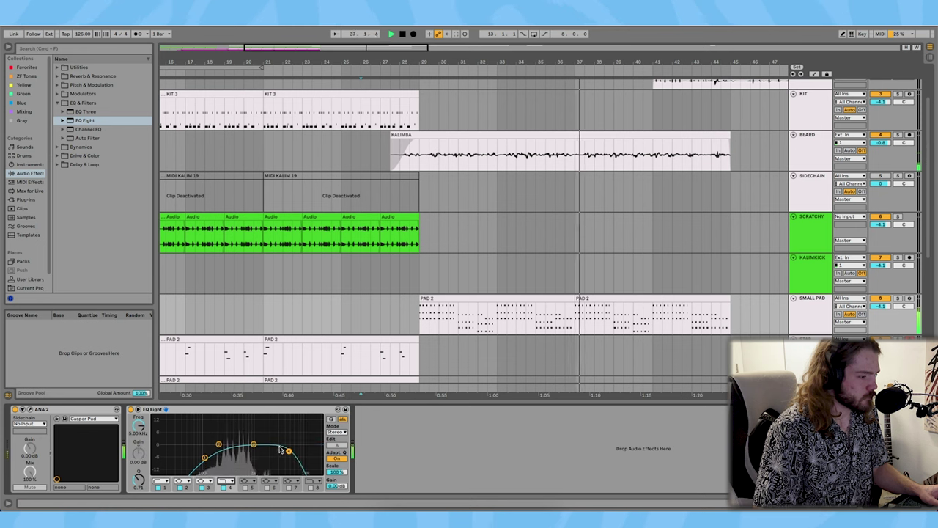
pyautogui.moveTo(253, 450); pyautogui.dragTo(236, 449)
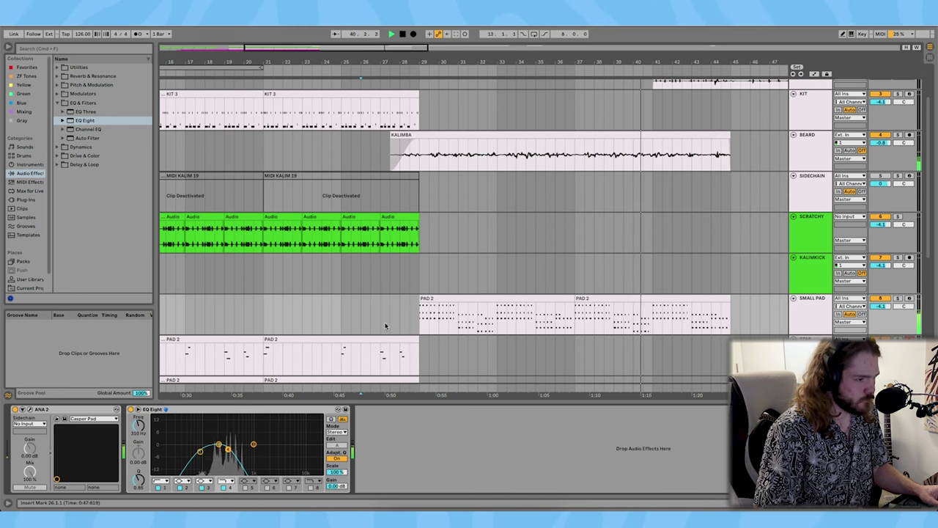
# Step: Extend the start of the KALIMBA recording on the SOUNDS track back to bar 47 and play its opening
pyautogui.hscroll(3, 412, 311)
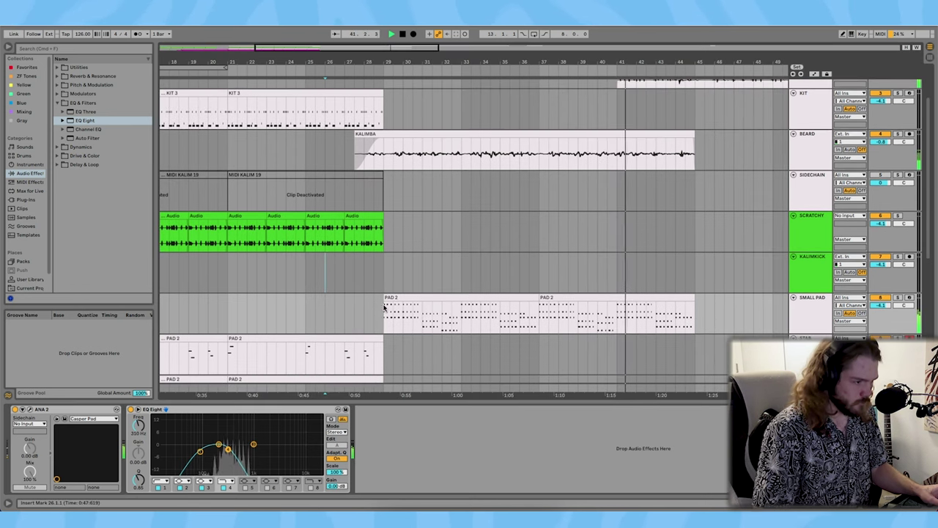
pyautogui.hscroll(10, 598, 187)
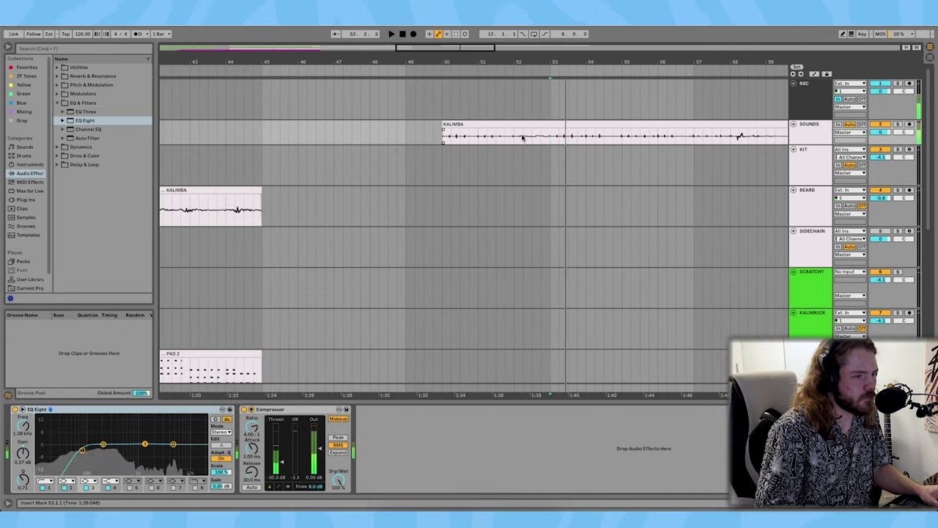
pyautogui.press('space')
pyautogui.moveTo(443, 125); pyautogui.dragTo(292, 127)
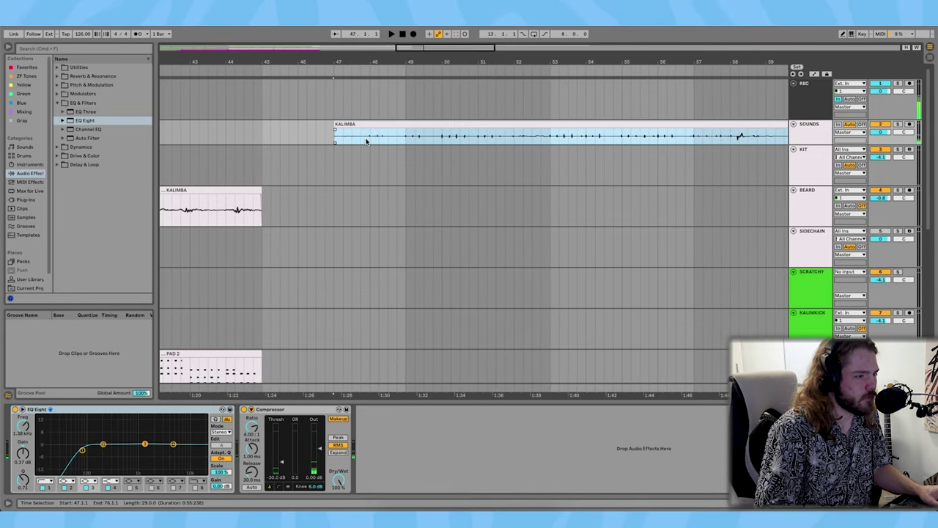
pyautogui.click(366, 141)
pyautogui.press('space')
pyautogui.press('+')
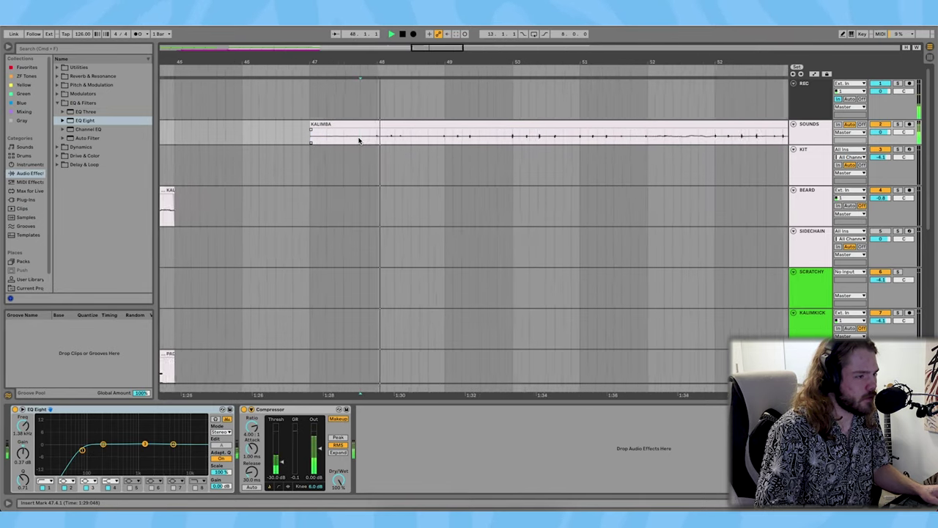
# Step: Cut a short tap from the KALIMBA recording at bar 48 and place it on a new tappy track with kHs Transient Shaper and Glue Compressor
pyautogui.scroll(1, 360, 141)
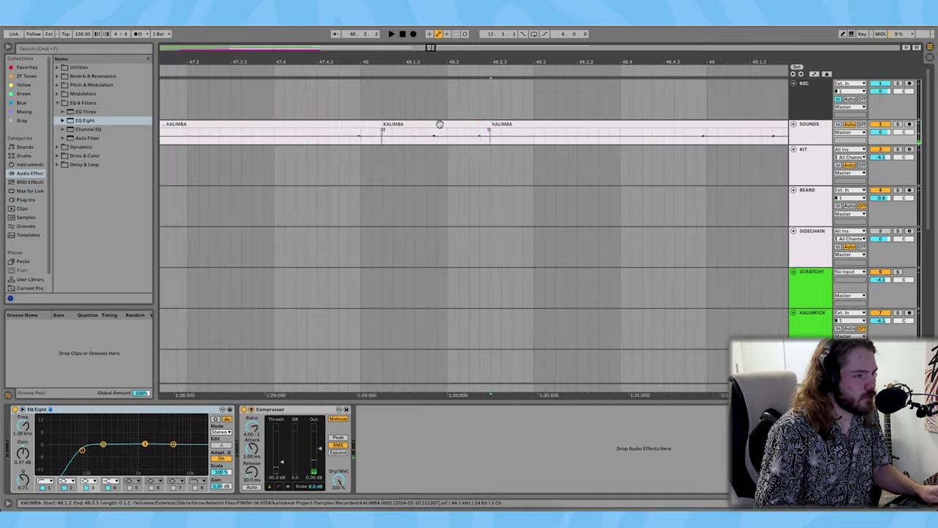
pyautogui.click(440, 124)
pyautogui.scroll(-5, 440, 124)
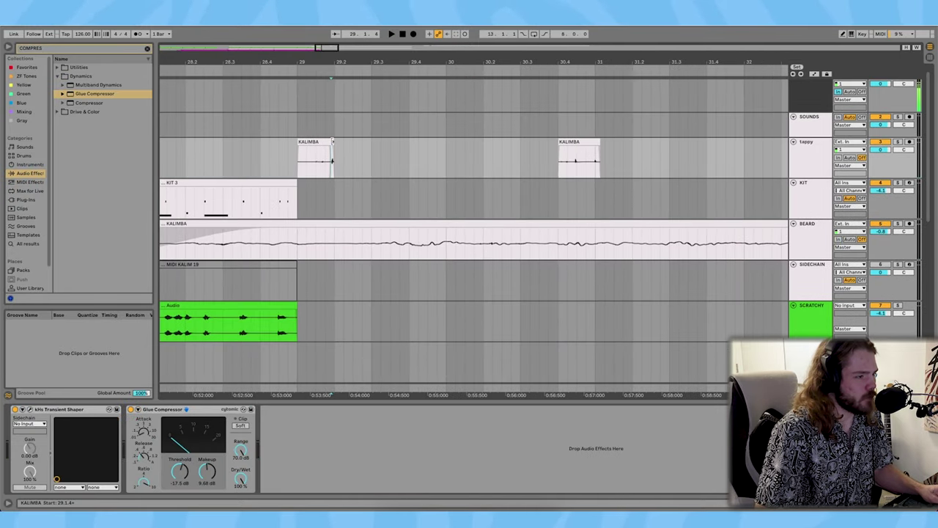
pyautogui.click(332, 142)
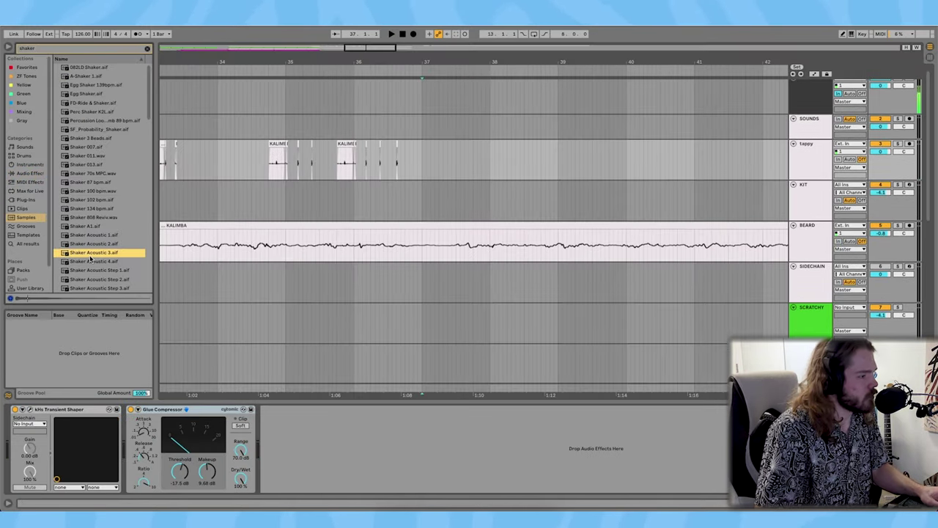
# Step: Audition the shaker samples and lay the Shaker Ambient 80 bpm loop on its own track over bars 37 to 45
pyautogui.click(98, 226)
pyautogui.click(99, 192)
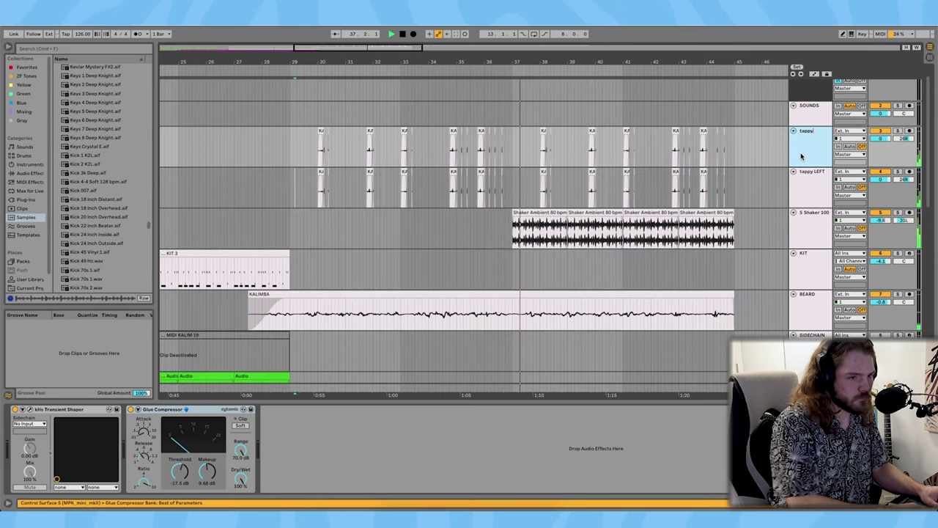
# Step: Rename the original tappy track as tappy RIGHT and pan the tappy LEFT track to 27L
pyautogui.write('RIGHT')
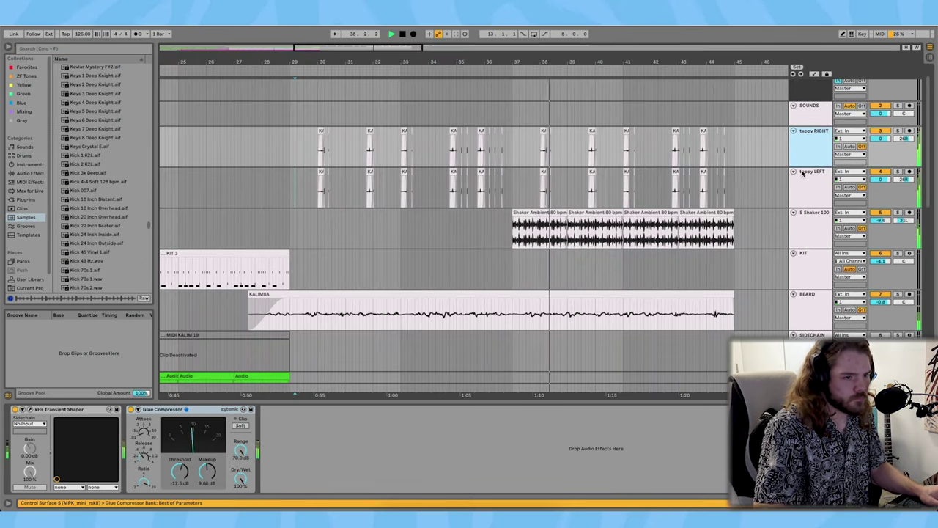
pyautogui.click(812, 172)
pyautogui.moveTo(904, 179); pyautogui.dragTo(903, 199)
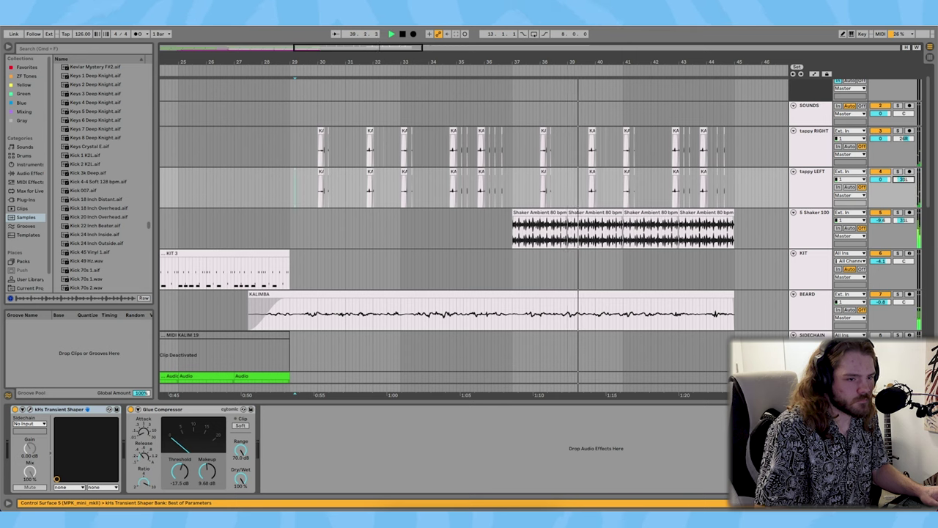
# Step: Alternate the KALIMBA taps between tappy RIGHT and tappy LEFT, and lower the shaker track's volume to -10.2 dB
pyautogui.press('space')
pyautogui.moveTo(345, 189); pyautogui.dragTo(372, 192)
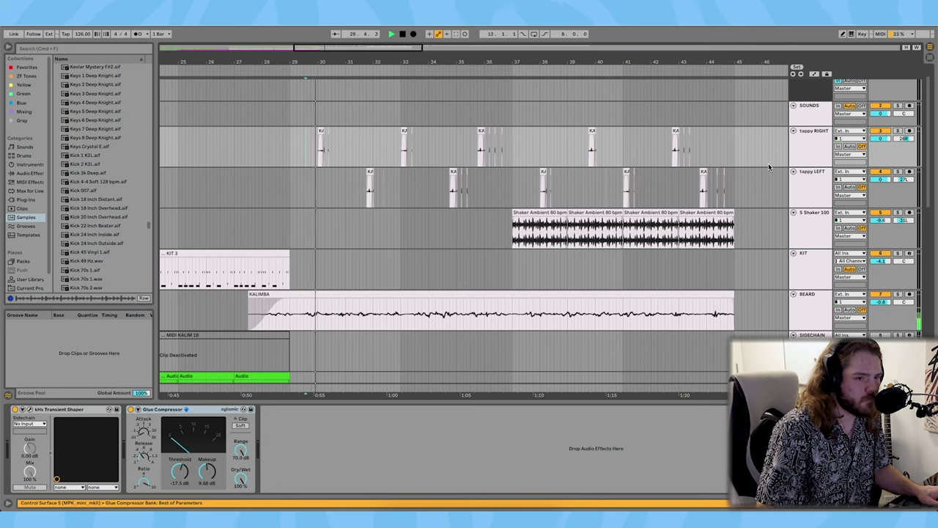
pyautogui.click(904, 220)
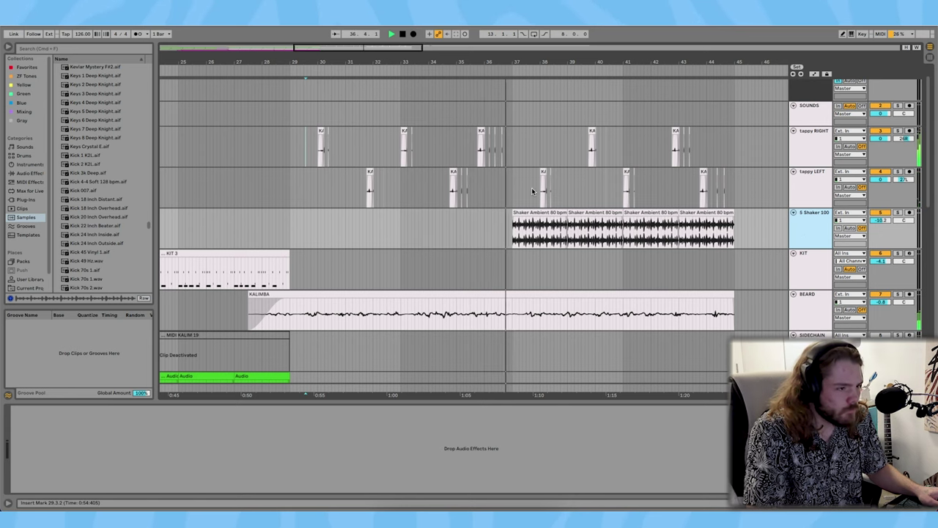
# Step: Listen to the shaker section and look over the tappy, shaker, KIT and BEARD tracks across the whole arrangement
pyautogui.hscroll(2, 509, 189)
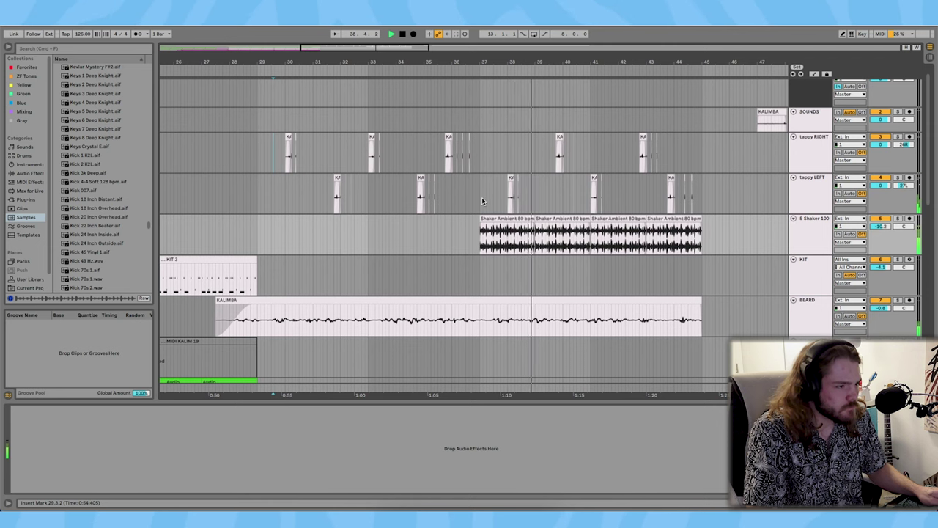
pyautogui.scroll(-2, 481, 197)
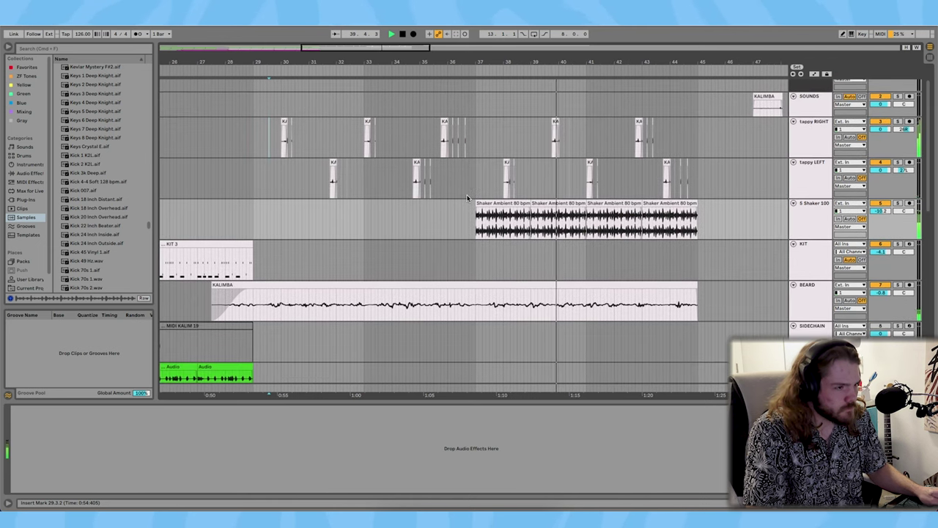
pyautogui.hscroll(2, 478, 187)
pyautogui.press('space')
pyautogui.scroll(-6, 451, 193)
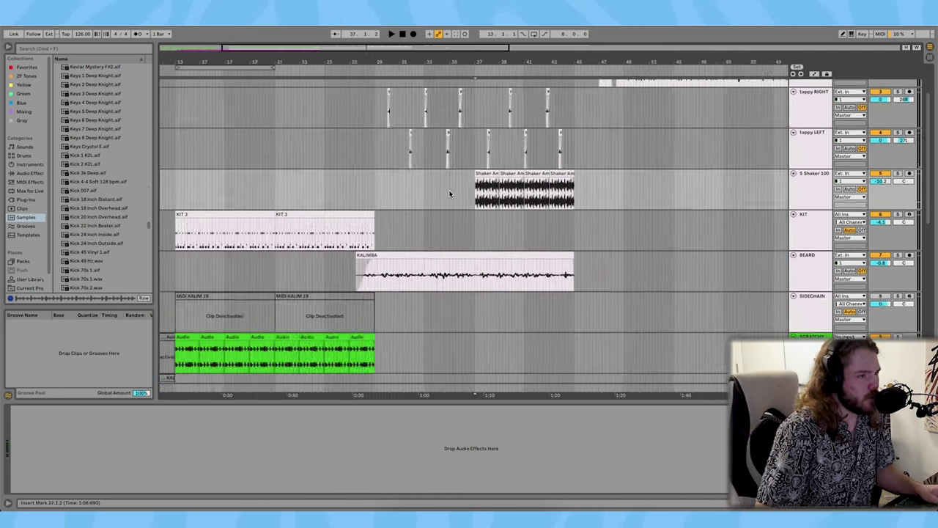
pyautogui.click(429, 178)
pyautogui.scroll(-4, 429, 177)
pyautogui.press('-')
pyautogui.scroll(5, 291, 252)
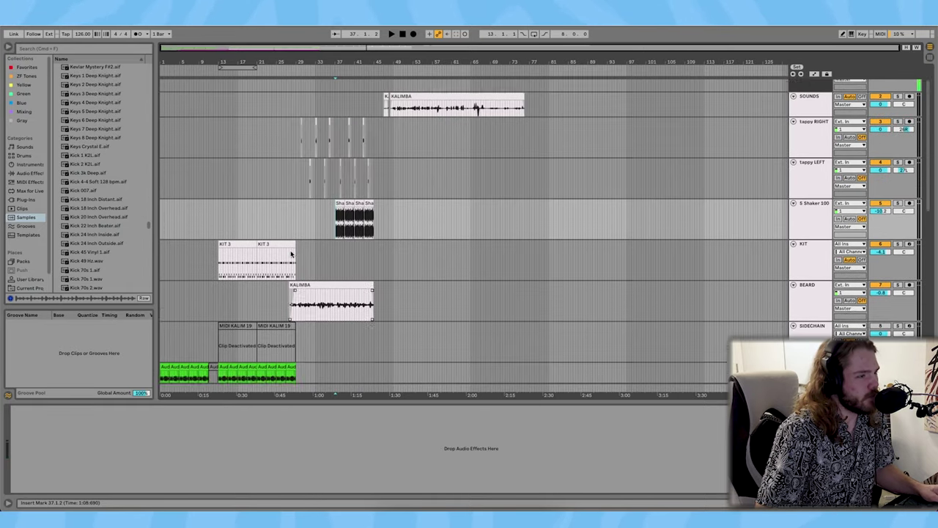
pyautogui.press('+')
pyautogui.click(272, 173)
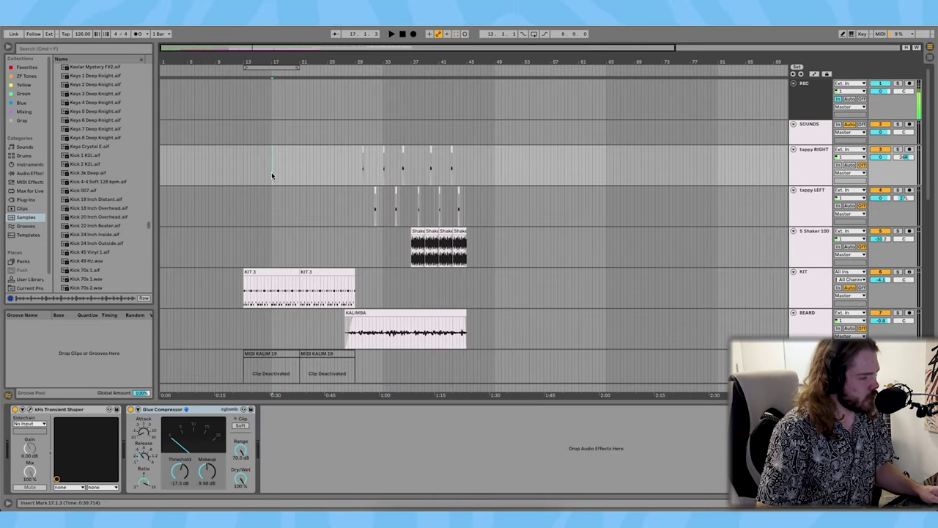
pyautogui.scroll(-7, 264, 208)
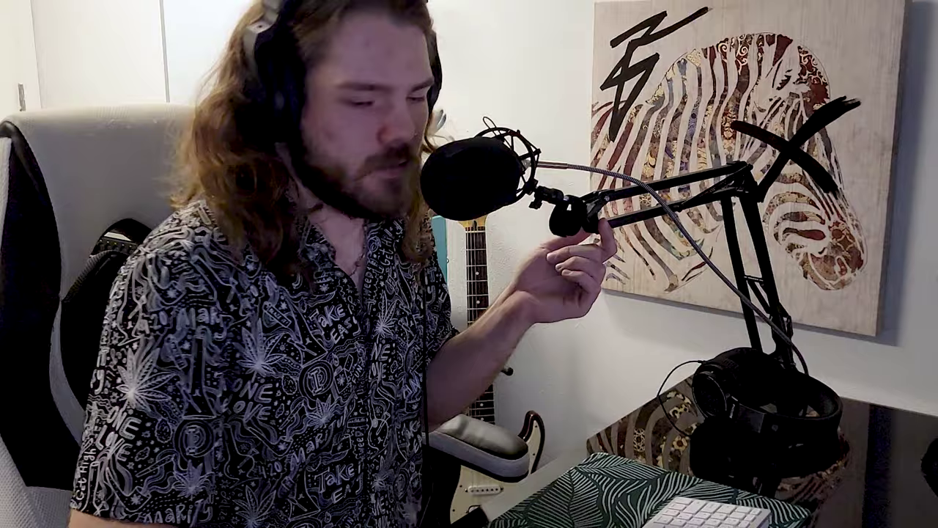